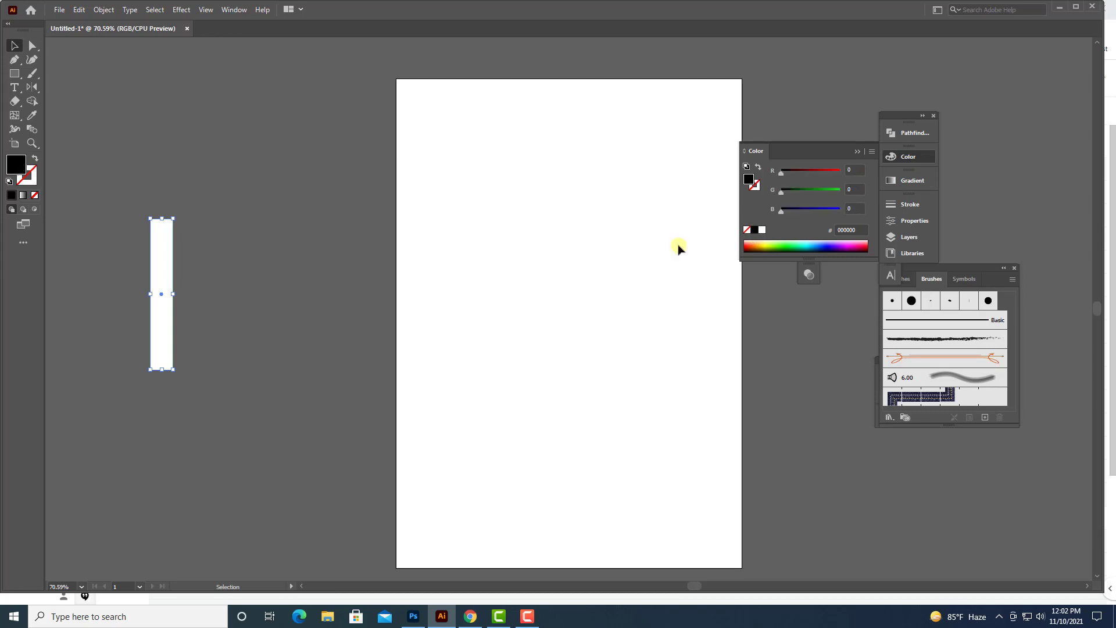
Step: Duplicate the black vertical bar repeatedly at equal spacing to form a horizontal row of 22 bars
{"action": "left_click_drag", "start_coordinate": [163, 338], "coordinate": [203, 344]}
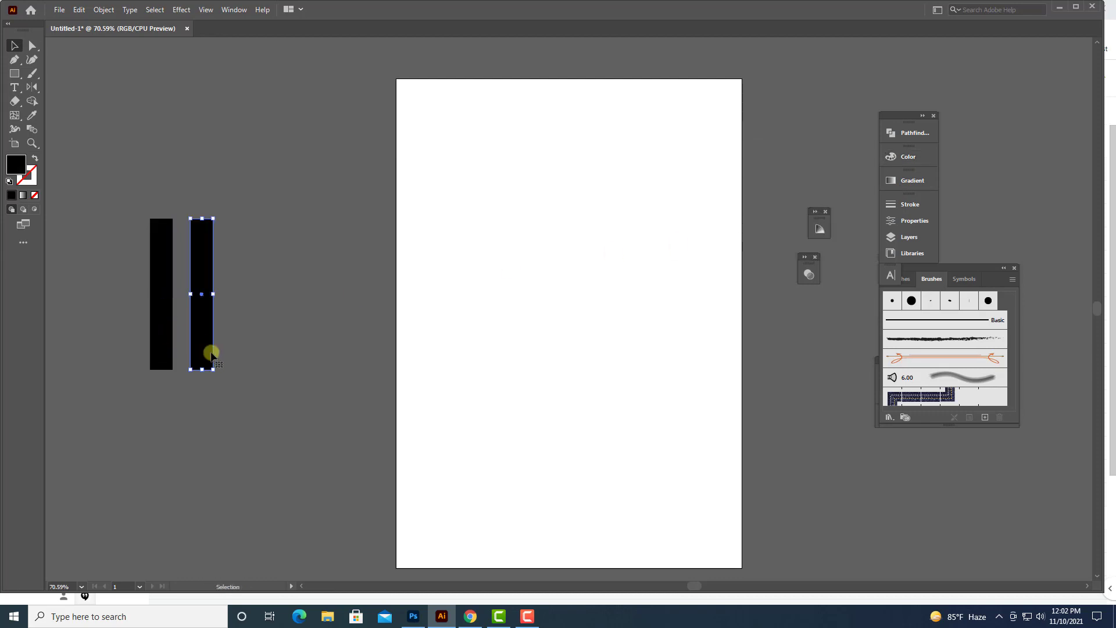
{"action": "key", "text": "ctrl+d"}
{"action": "key", "text": "ctrl+d"}
{"action": "key", "text": "ctrl+d"}
{"action": "key", "text": "ctrl+minus"}
{"action": "key", "text": "ctrl+minus"}
{"action": "key", "text": "ctrl+d"}
{"action": "key", "text": "ctrl+d"}
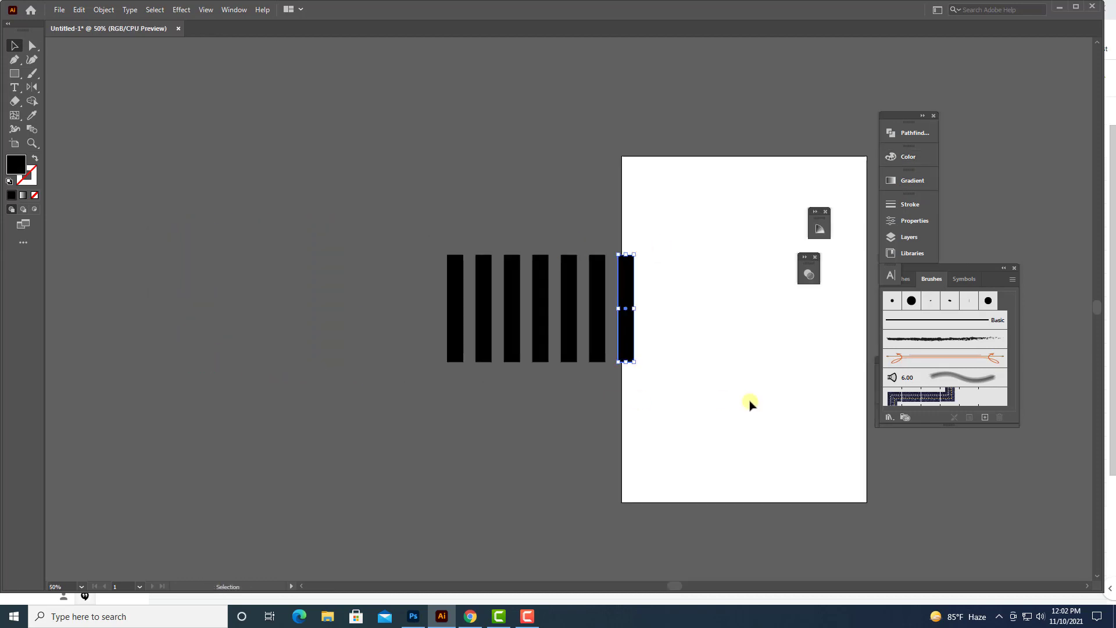
{"action": "left_click_drag", "start_coordinate": [750, 401], "coordinate": [435, 439]}
{"action": "key", "text": "ctrl+d"}
{"action": "key", "text": "ctrl+d"}
{"action": "key", "text": "ctrl+d"}
{"action": "key", "text": "ctrl+d"}
{"action": "key", "text": "ctrl+d"}
{"action": "key", "text": "ctrl+d"}
{"action": "key", "text": "ctrl+d"}
{"action": "key", "text": "ctrl+d"}
{"action": "key", "text": "ctrl+d"}
{"action": "key", "text": "ctrl+d"}
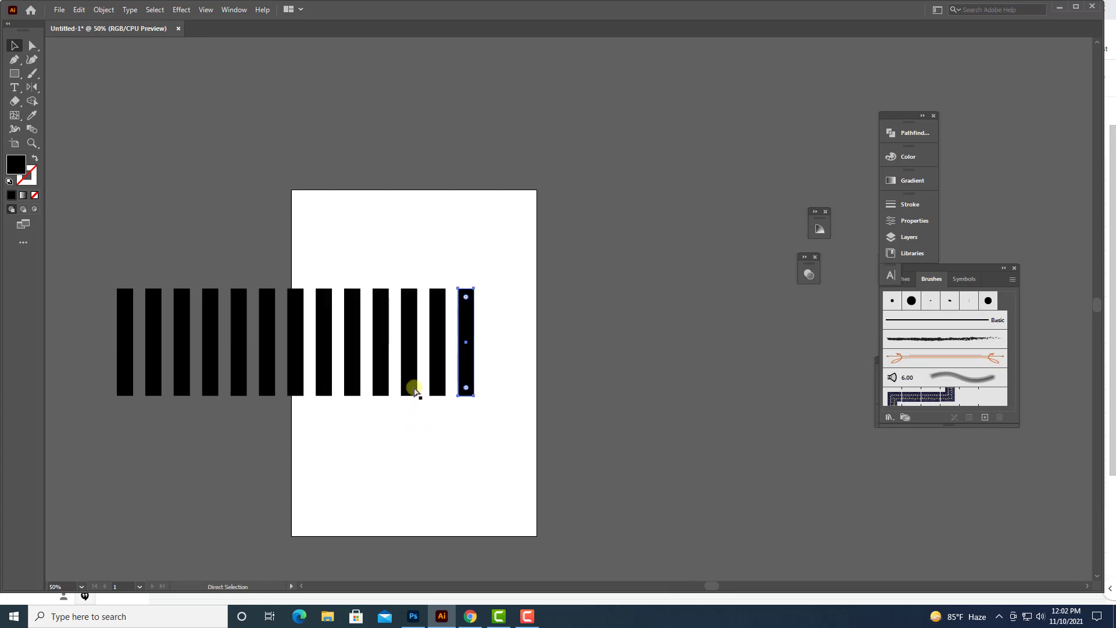
{"action": "key", "text": "ctrl+d"}
{"action": "key", "text": "ctrl+d"}
{"action": "key", "text": "ctrl+d"}
{"action": "key", "text": "ctrl+d"}
{"action": "key", "text": "ctrl+d"}
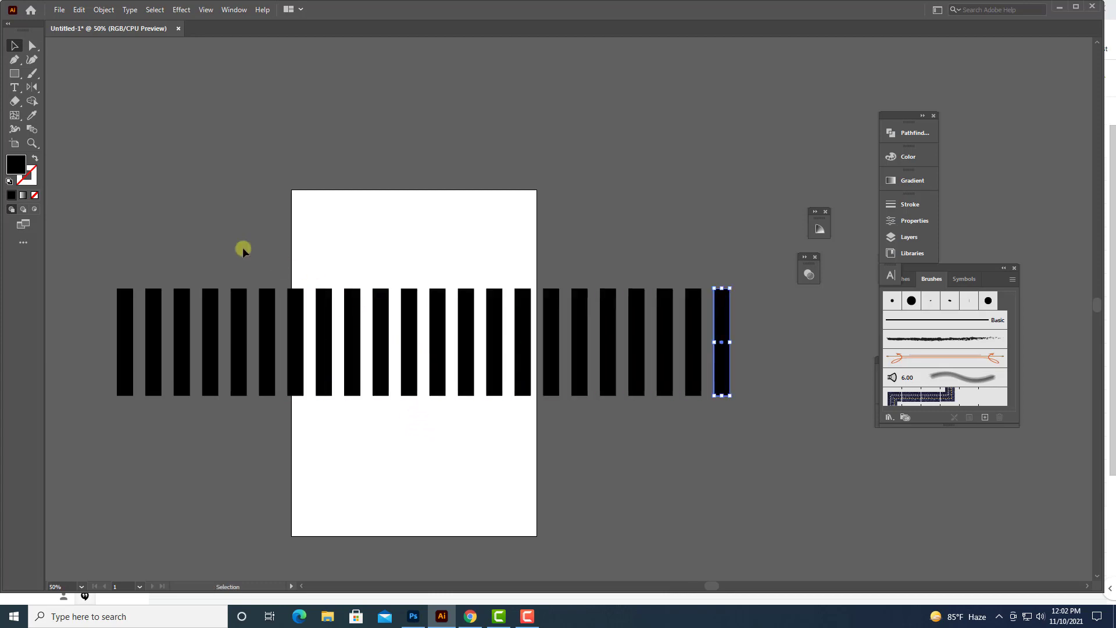
Step: Group all the black bars and move the group up, centred horizontally across the upper part of the artboard
{"action": "left_click", "coordinate": [174, 246]}
{"action": "left_click_drag", "start_coordinate": [107, 246], "coordinate": [755, 441]}
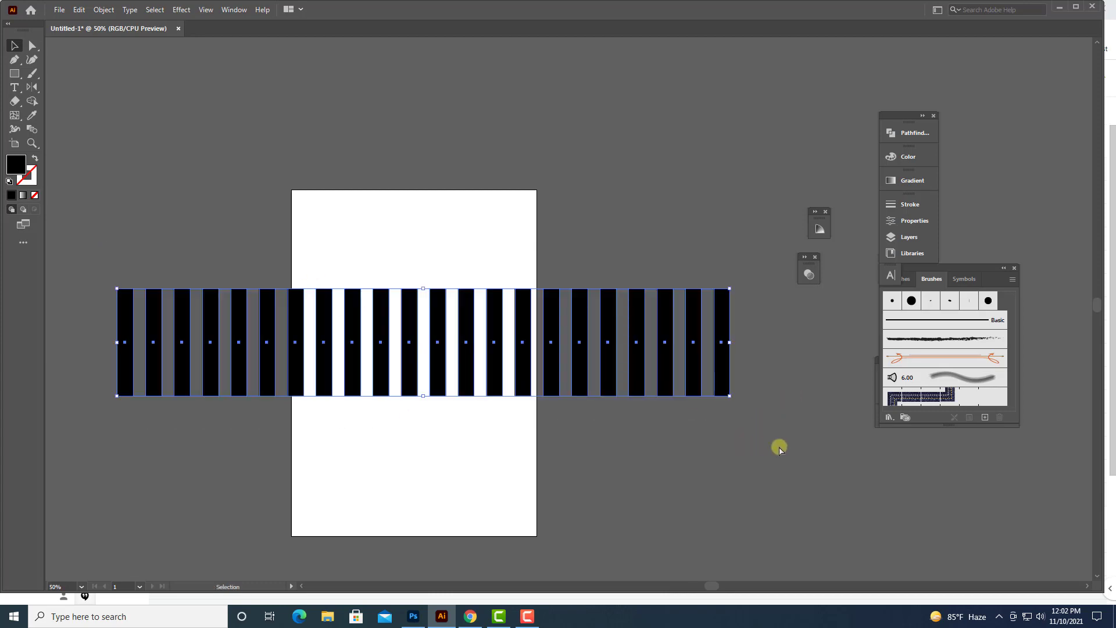
{"action": "right_click", "coordinate": [577, 335]}
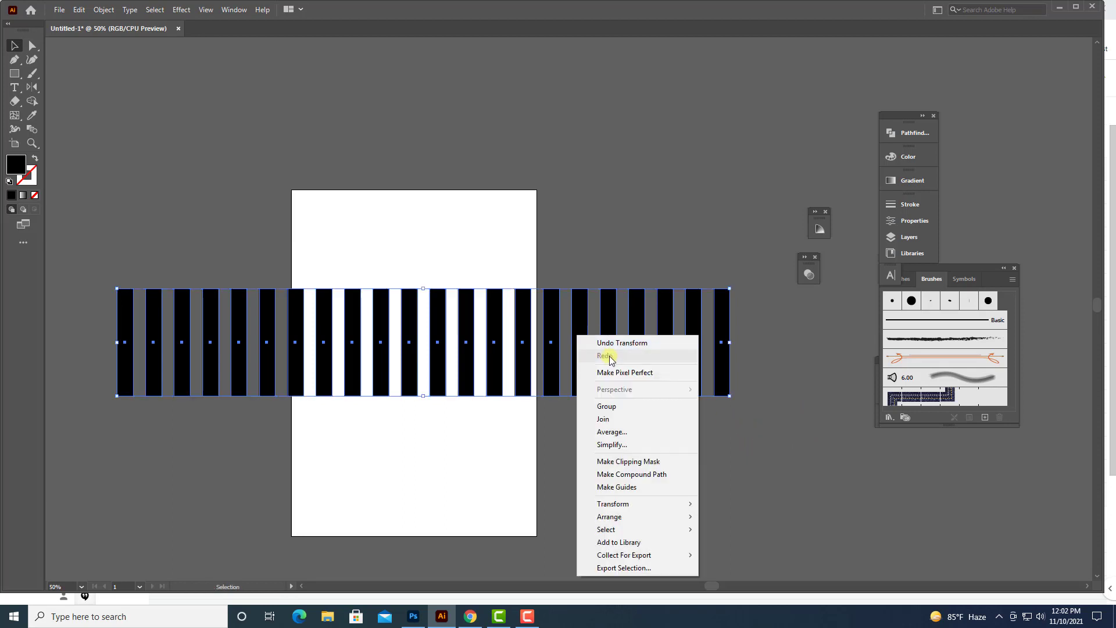
{"action": "left_click", "coordinate": [606, 406]}
{"action": "scroll", "coordinate": [623, 445], "scroll_direction": "up", "scroll_amount": 2}
{"action": "left_click_drag", "start_coordinate": [560, 417], "coordinate": [552, 352]}
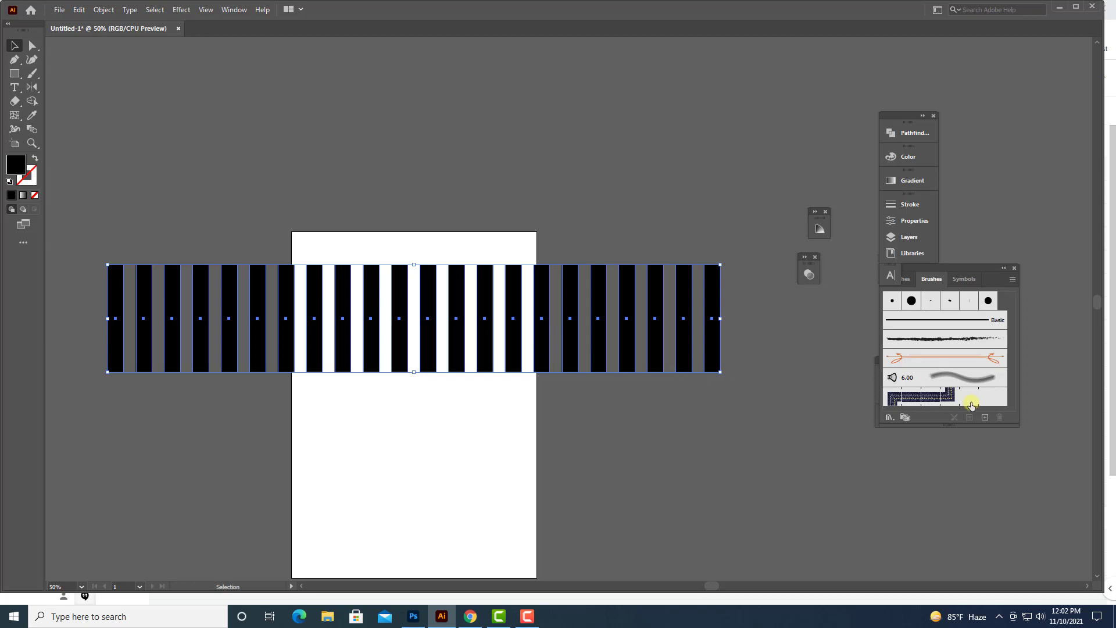
Step: Save the bar group as a dynamic Movie Clip symbol named New Symbol, with guides for 9-slice scaling enabled
{"action": "mouse_move", "coordinate": [593, 351]}
{"action": "left_mouse_down"}
{"action": "mouse_move", "coordinate": [955, 282]}
{"action": "mouse_move", "coordinate": [1000, 285]}
{"action": "left_mouse_up"}
{"action": "left_click", "coordinate": [965, 279]}
{"action": "left_click", "coordinate": [1013, 279]}
{"action": "left_click", "coordinate": [926, 285]}
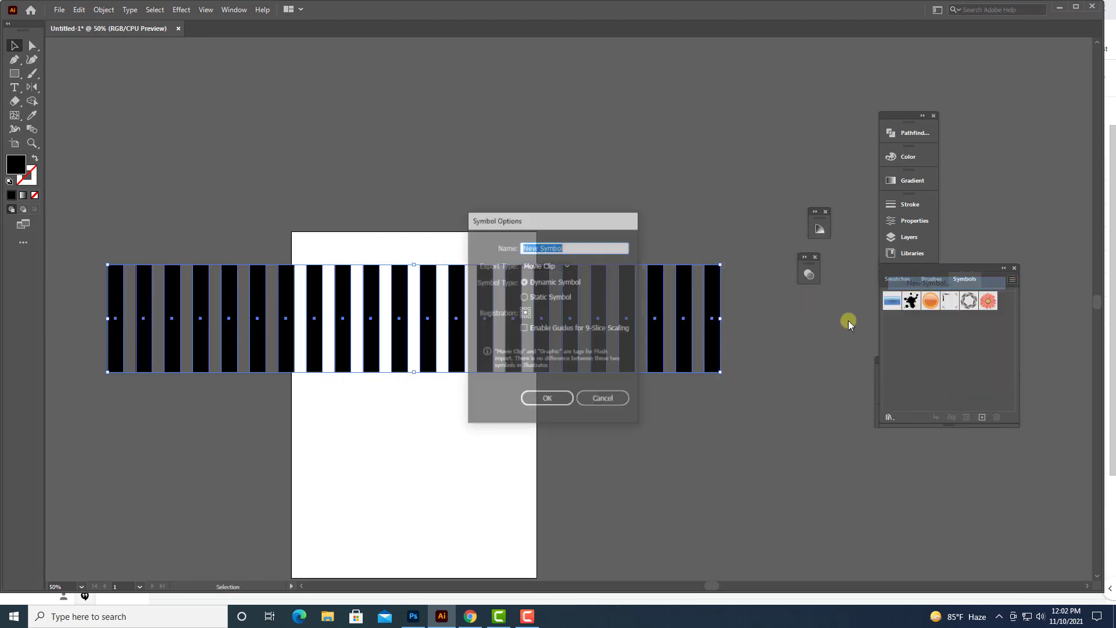
{"action": "left_click", "coordinate": [549, 330]}
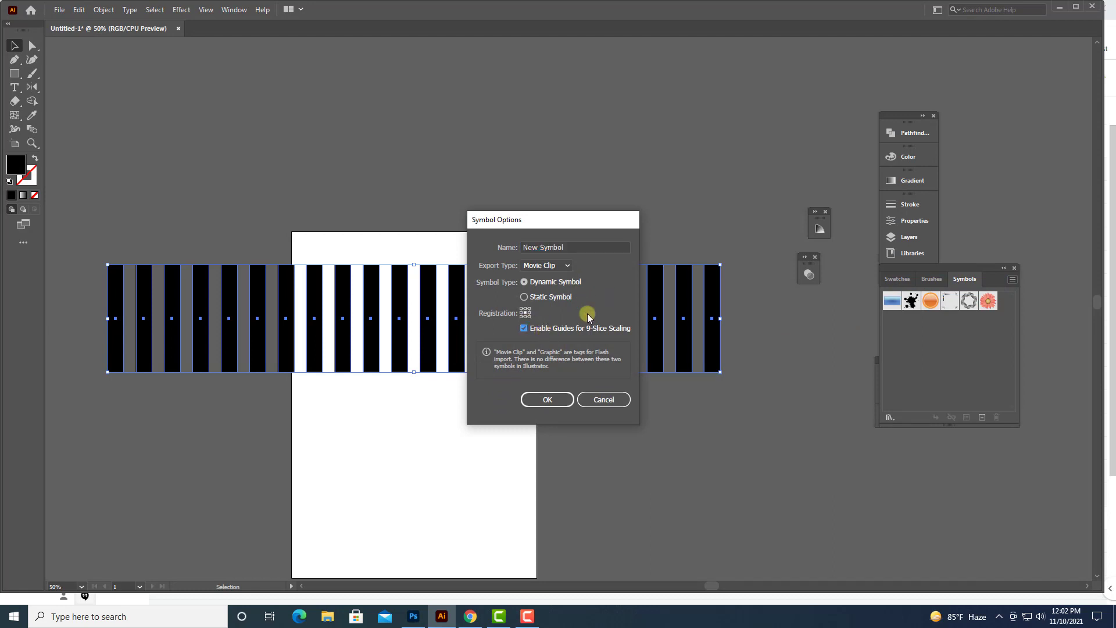
{"action": "left_click", "coordinate": [552, 403]}
Step: Move the striped symbol instance down to the artboard's lower edge and deselect it
{"action": "scroll", "coordinate": [557, 407], "scroll_direction": "up", "scroll_amount": 2}
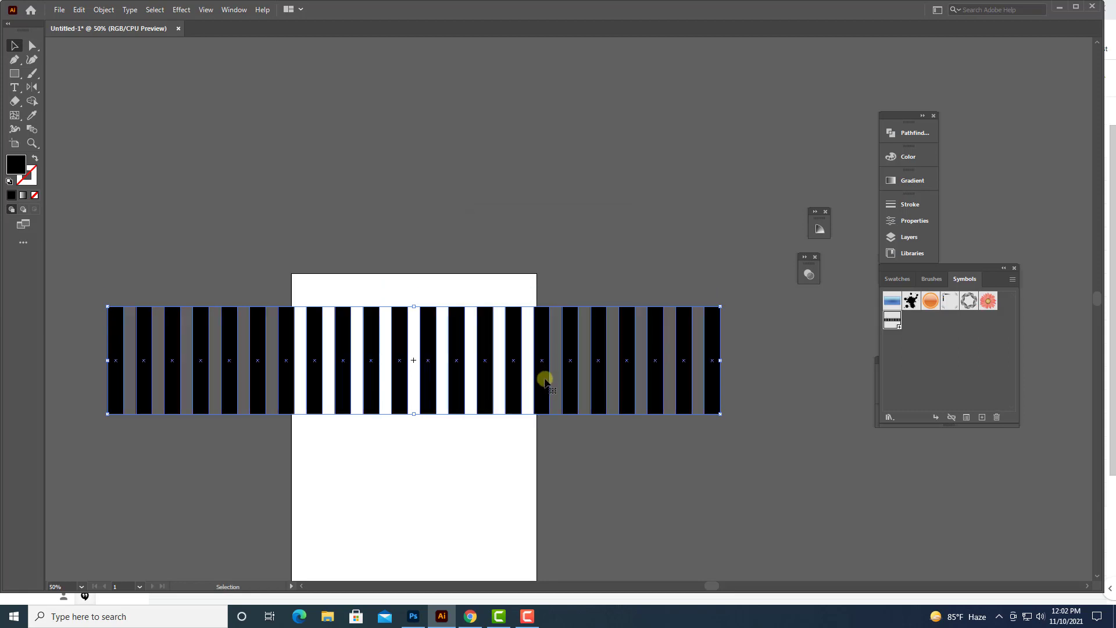
{"action": "left_click_drag", "start_coordinate": [543, 378], "coordinate": [563, 526]}
{"action": "scroll", "coordinate": [558, 494], "scroll_direction": "down", "scroll_amount": 6}
{"action": "left_click", "coordinate": [538, 320]}
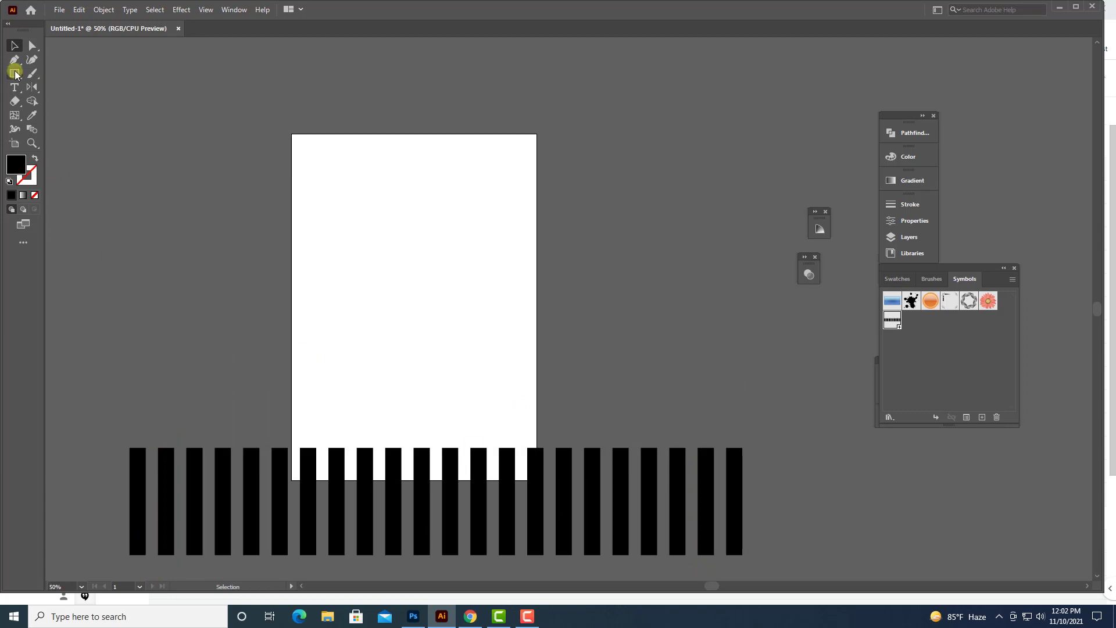
Step: Draw a circle with the Ellipse tool in the upper middle of the artboard
{"action": "left_click_drag", "start_coordinate": [15, 74], "coordinate": [44, 87]}
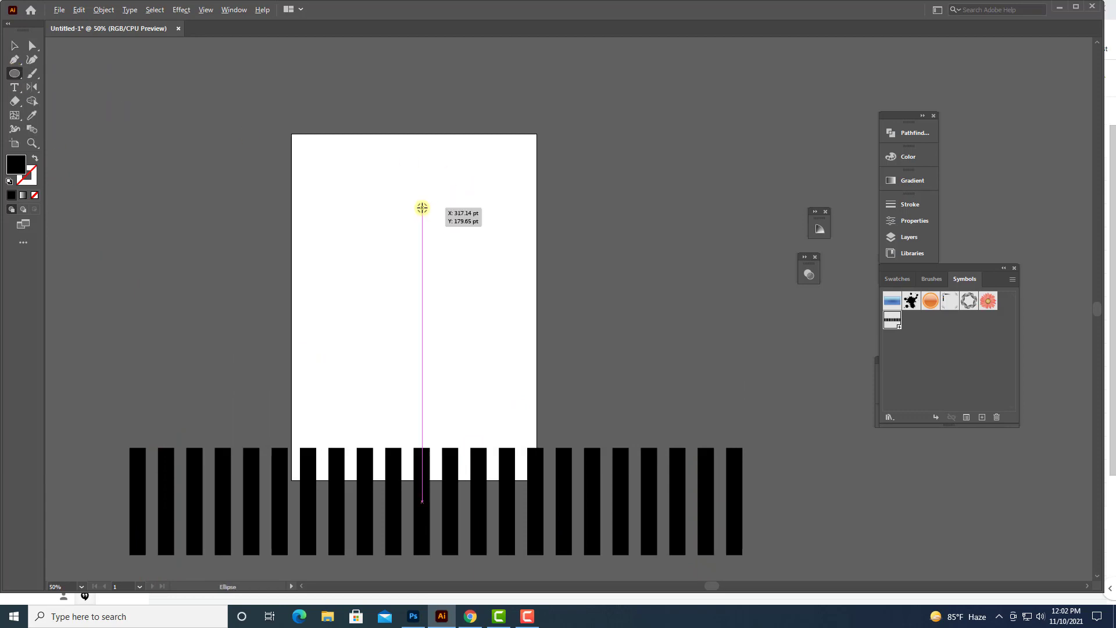
{"action": "left_click_drag", "start_coordinate": [423, 207], "coordinate": [468, 254]}
{"action": "key", "text": "v"}
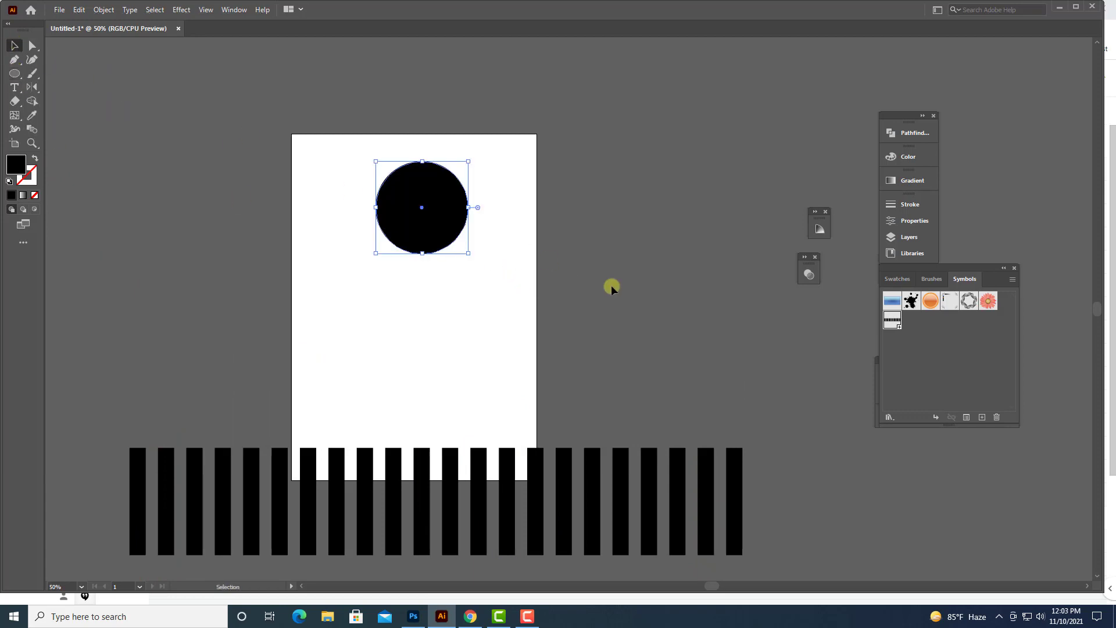
Step: Fill the circle with bright green 1AE700
{"action": "left_click", "coordinate": [911, 158]}
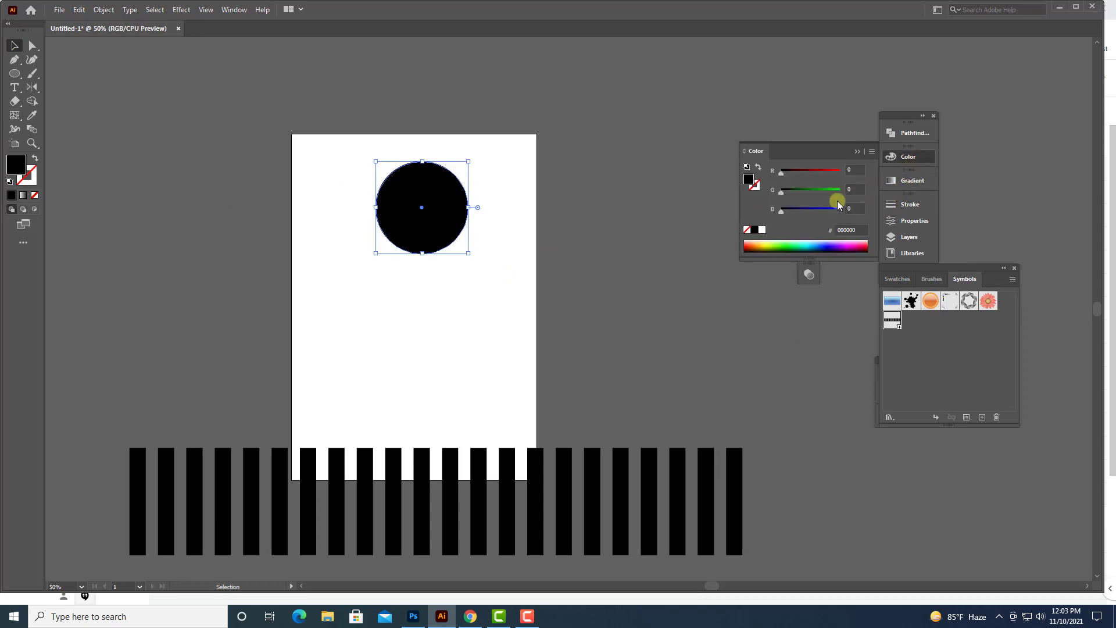
{"action": "left_click", "coordinate": [783, 249]}
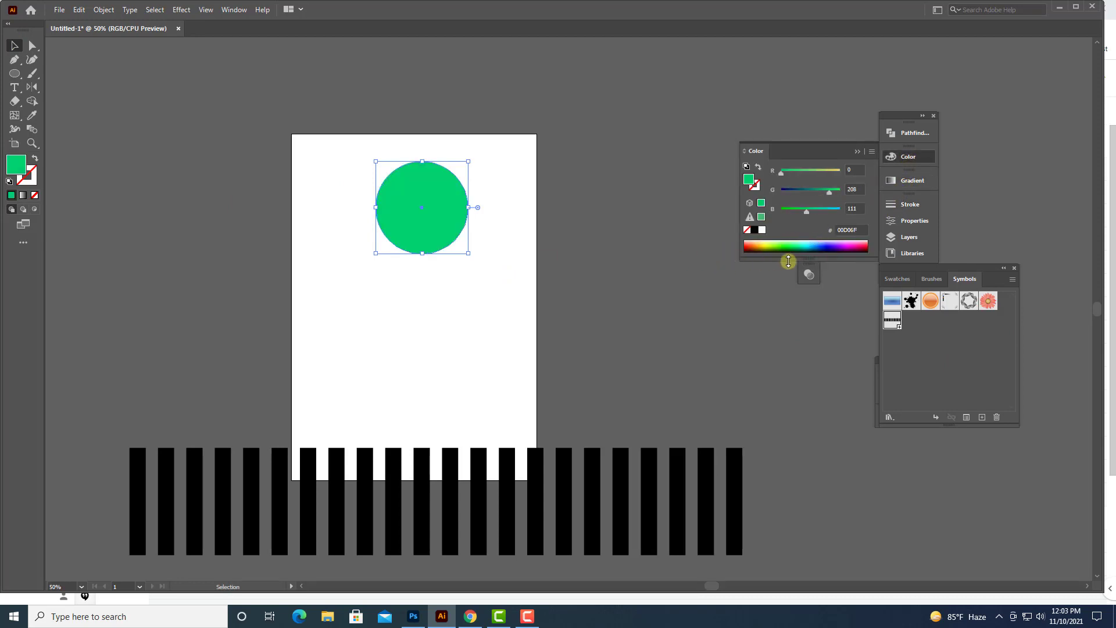
{"action": "left_click", "coordinate": [788, 248]}
{"action": "left_click", "coordinate": [793, 247]}
{"action": "left_click", "coordinate": [794, 243]}
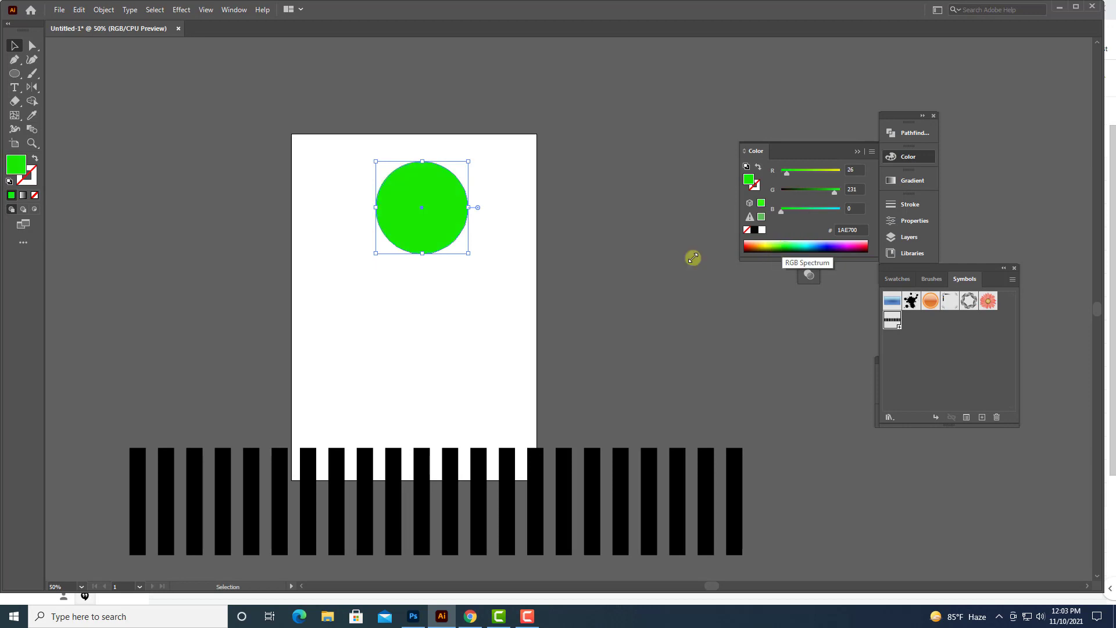
{"action": "left_click", "coordinate": [16, 48]}
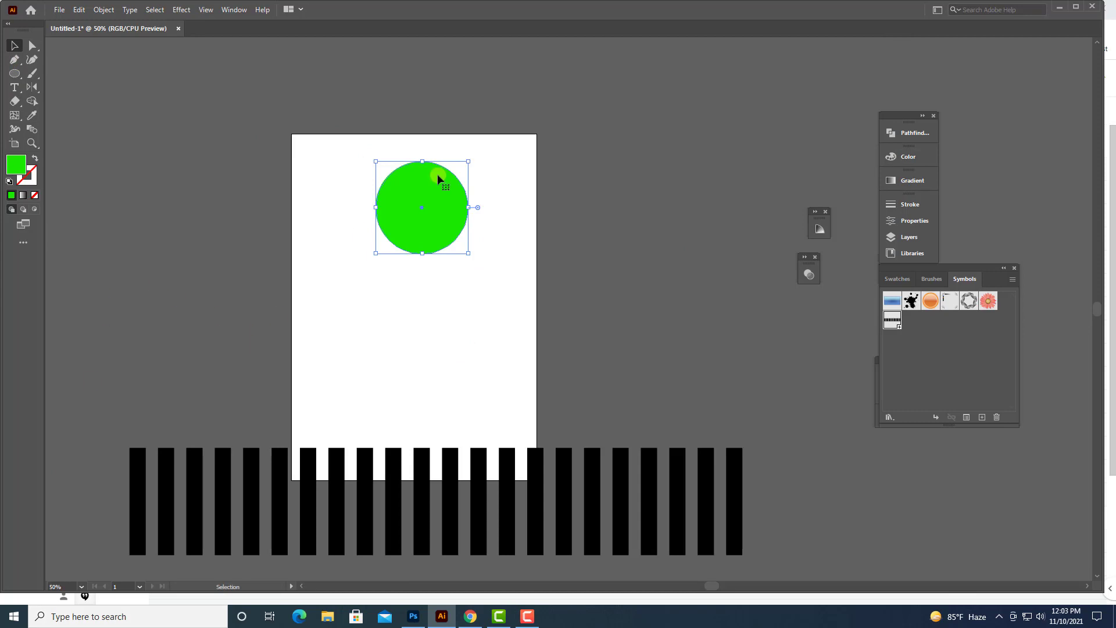
Step: Enlarge the green circle from its centre and move the striped artwork completely below the artboard
{"action": "left_click_drag", "start_coordinate": [481, 216], "coordinate": [436, 291]}
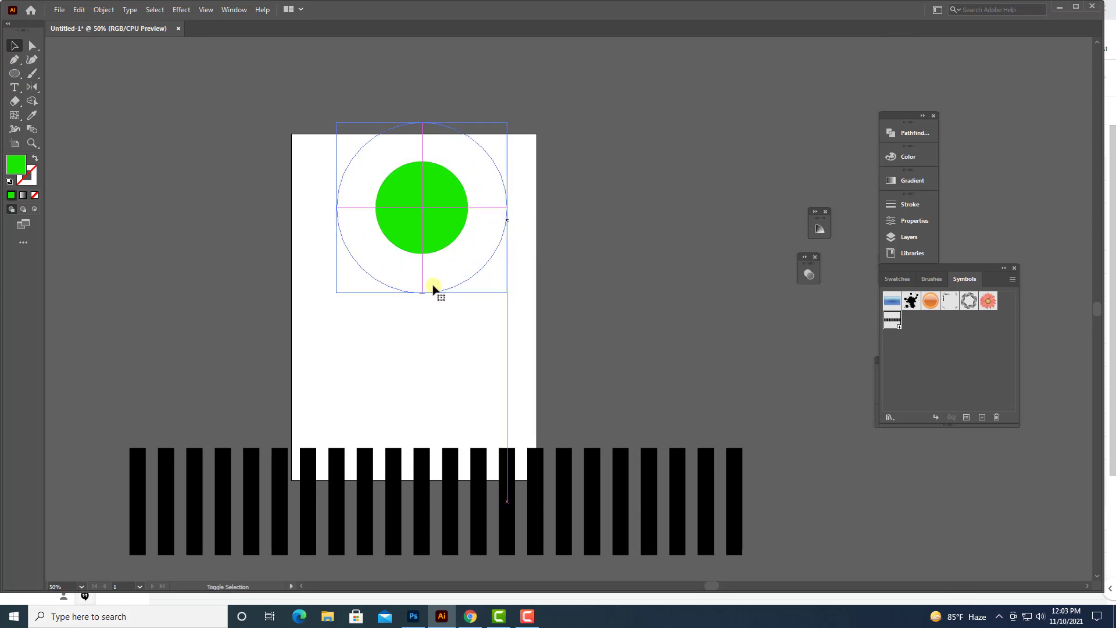
{"action": "scroll", "coordinate": [229, 317], "scroll_direction": "down", "scroll_amount": 2}
{"action": "left_click", "coordinate": [493, 450]}
{"action": "left_click_drag", "start_coordinate": [479, 481], "coordinate": [479, 568]}
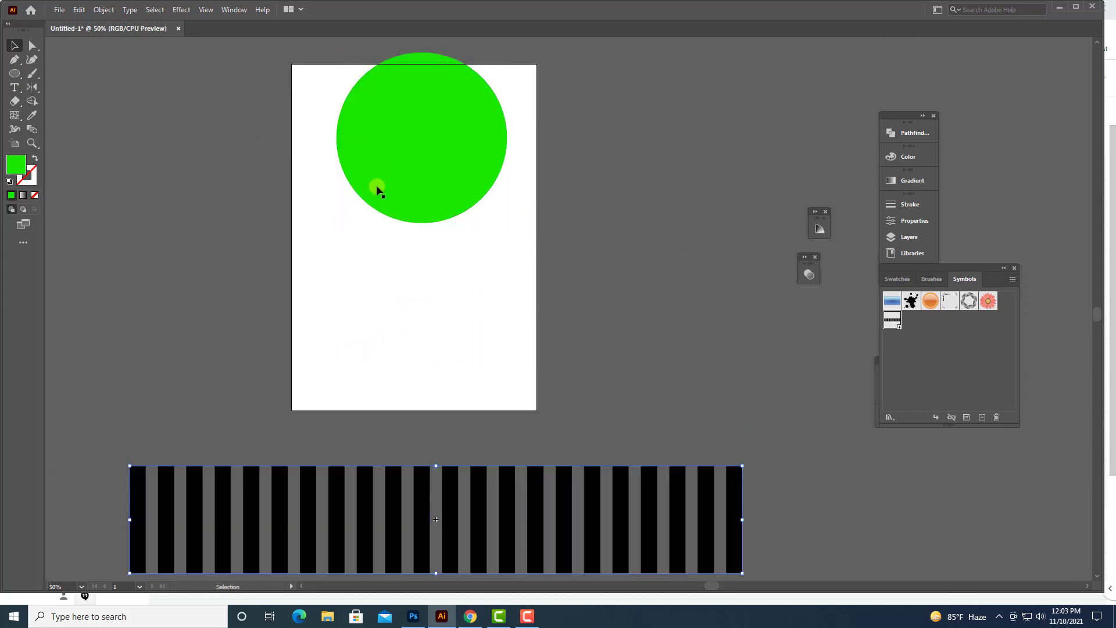
Step: Move the green circle down fully onto the artboard and enlarge it slightly
{"action": "left_click_drag", "start_coordinate": [424, 177], "coordinate": [424, 240]}
{"action": "left_click_drag", "start_coordinate": [508, 201], "coordinate": [529, 207]}
{"action": "left_click_drag", "start_coordinate": [450, 228], "coordinate": [440, 242]}
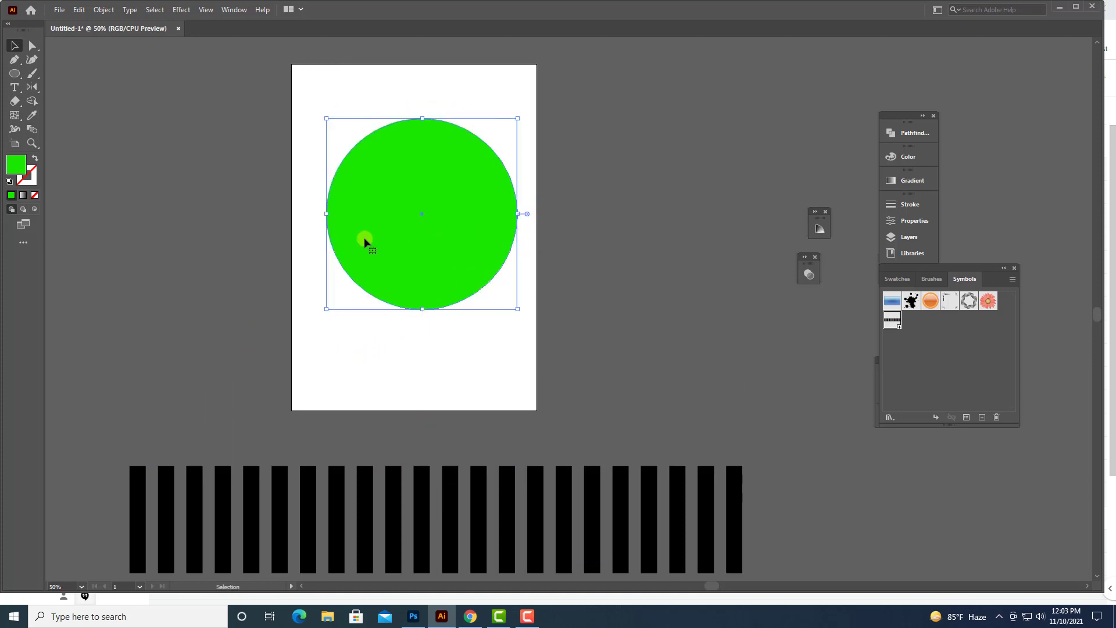
Step: Apply a 3D Revolve effect to the circle with rotations of -93°, -43° and 23° and a 180 pt offset from the left edge
{"action": "left_click", "coordinate": [181, 10]}
{"action": "mouse_move", "coordinate": [196, 81]}
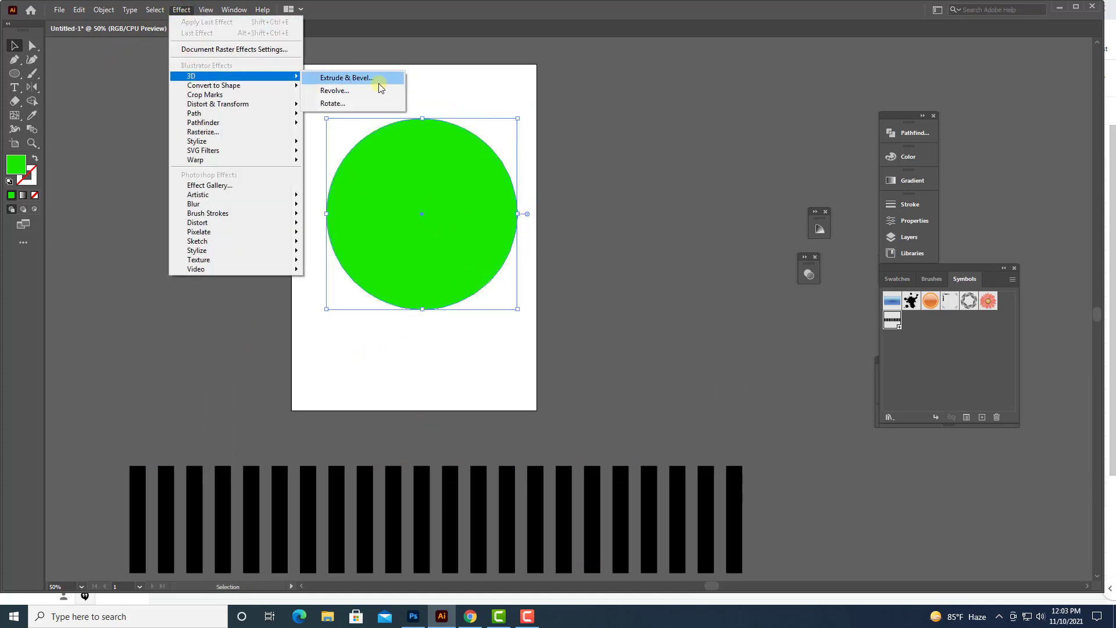
{"action": "left_click", "coordinate": [349, 91]}
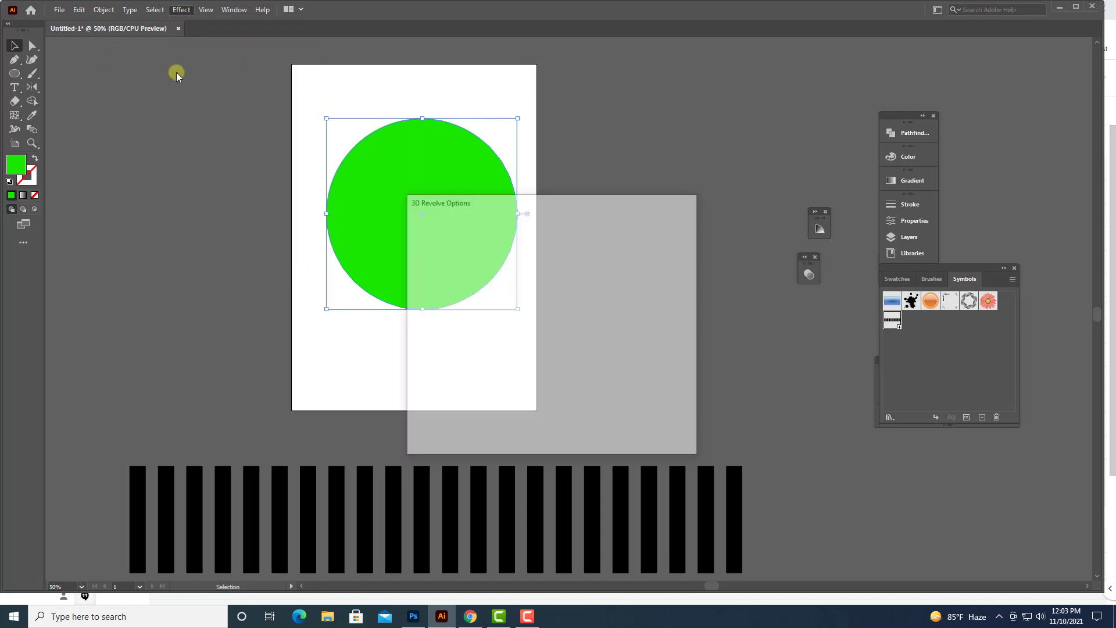
{"action": "left_click", "coordinate": [595, 243]}
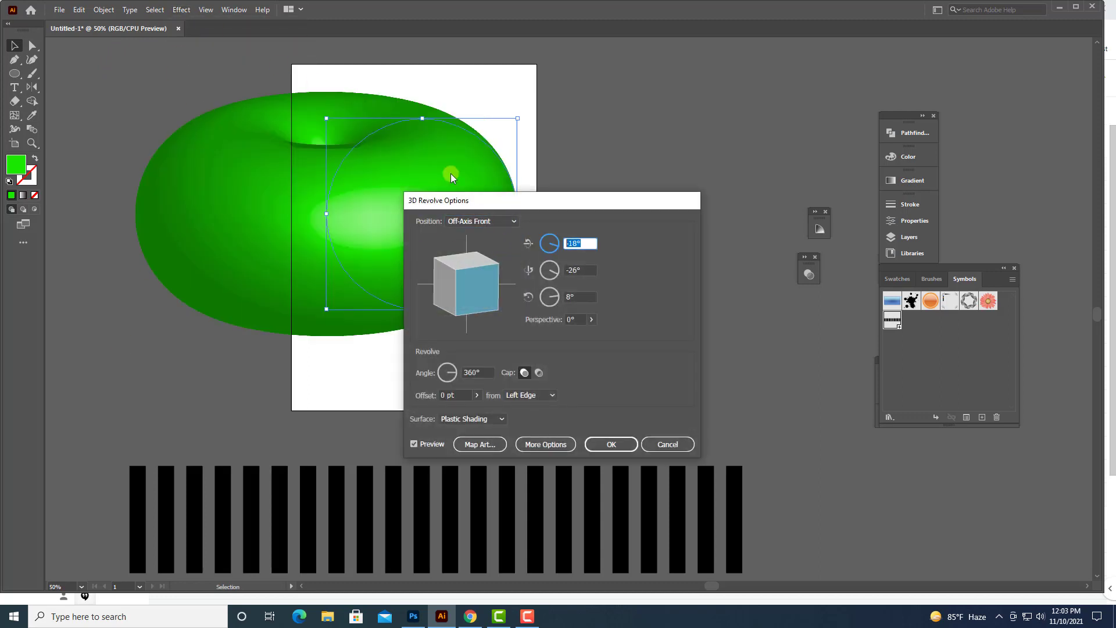
{"action": "type", "text": "-93"}
{"action": "key", "text": "Tab"}
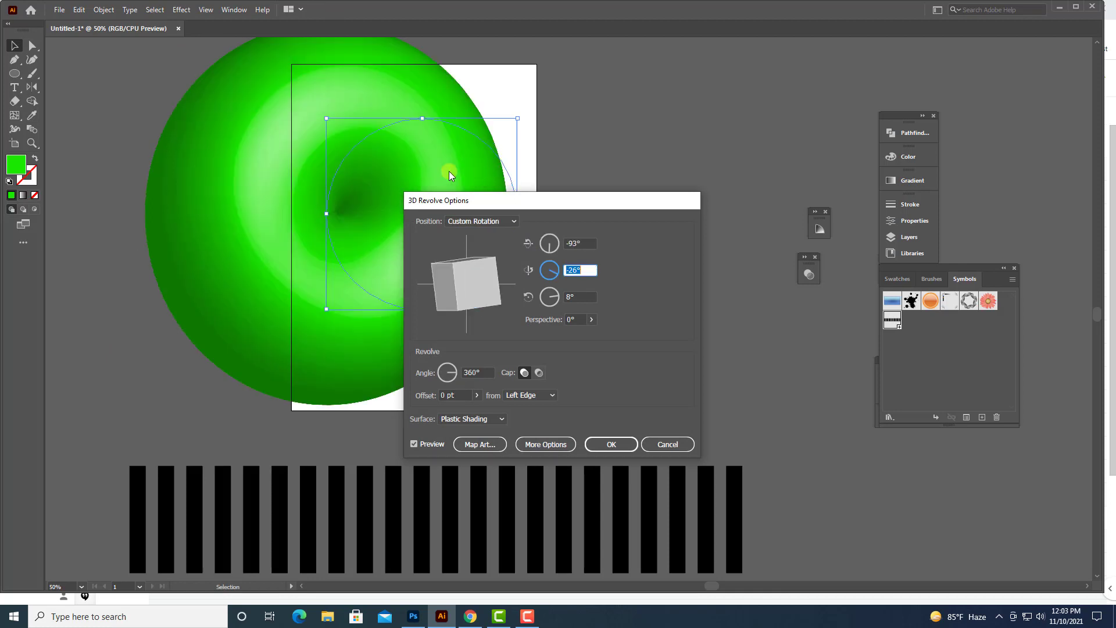
{"action": "type", "text": "-43"}
{"action": "key", "text": "Tab"}
{"action": "type", "text": "23"}
{"action": "key", "text": "Tab"}
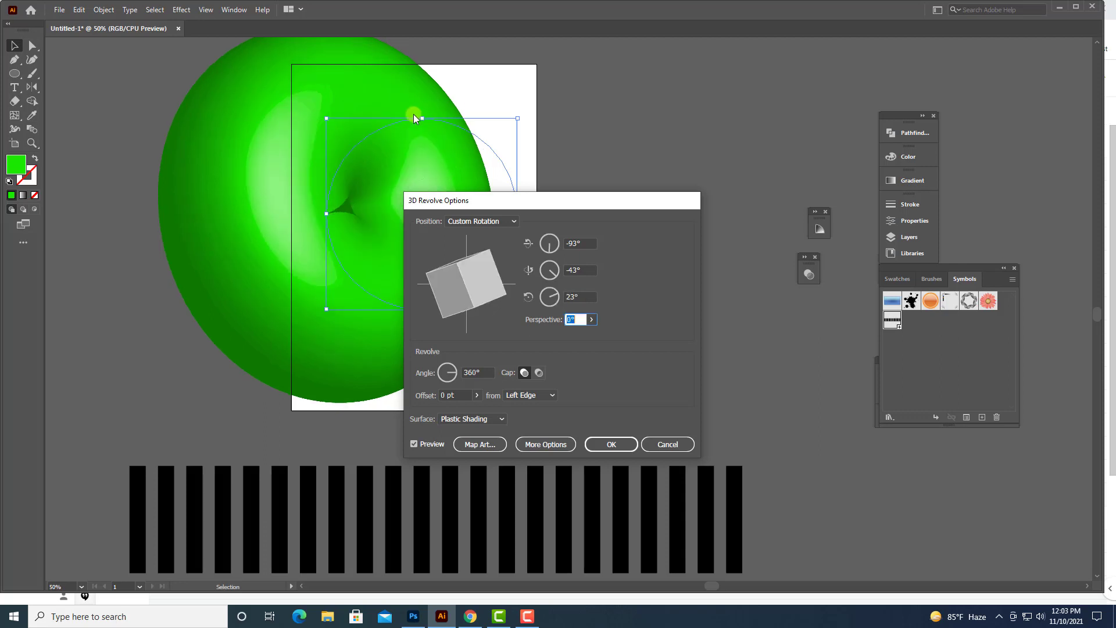
{"action": "left_click", "coordinate": [457, 390]}
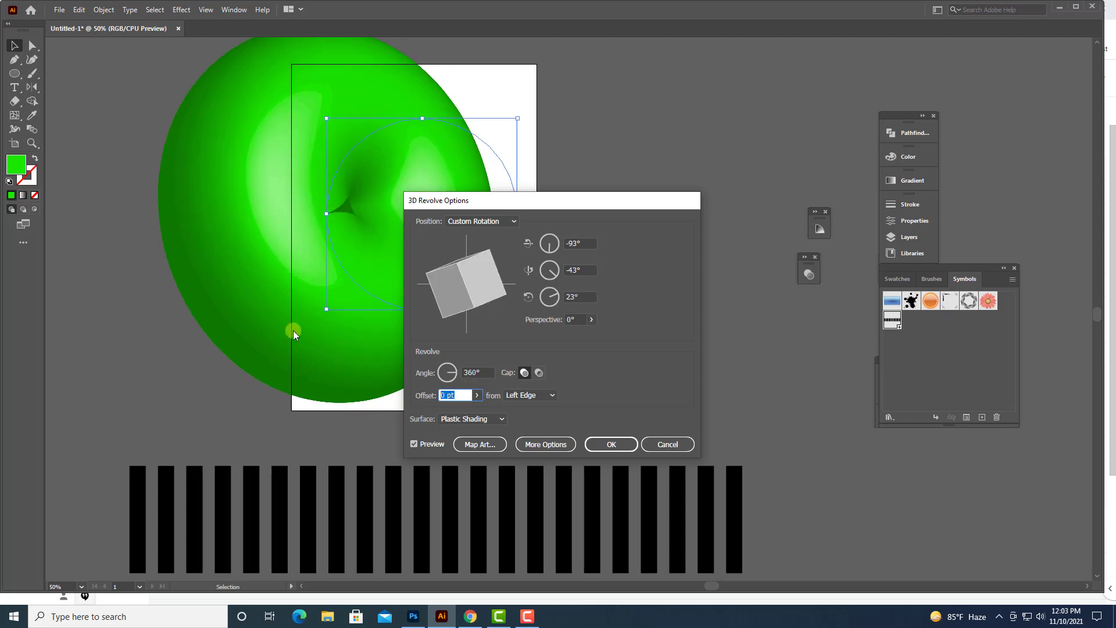
{"action": "type", "text": "180"}
Step: Map the striped New Symbol onto the revolved ring's surface and scale it to fit
{"action": "left_click", "coordinate": [479, 446]}
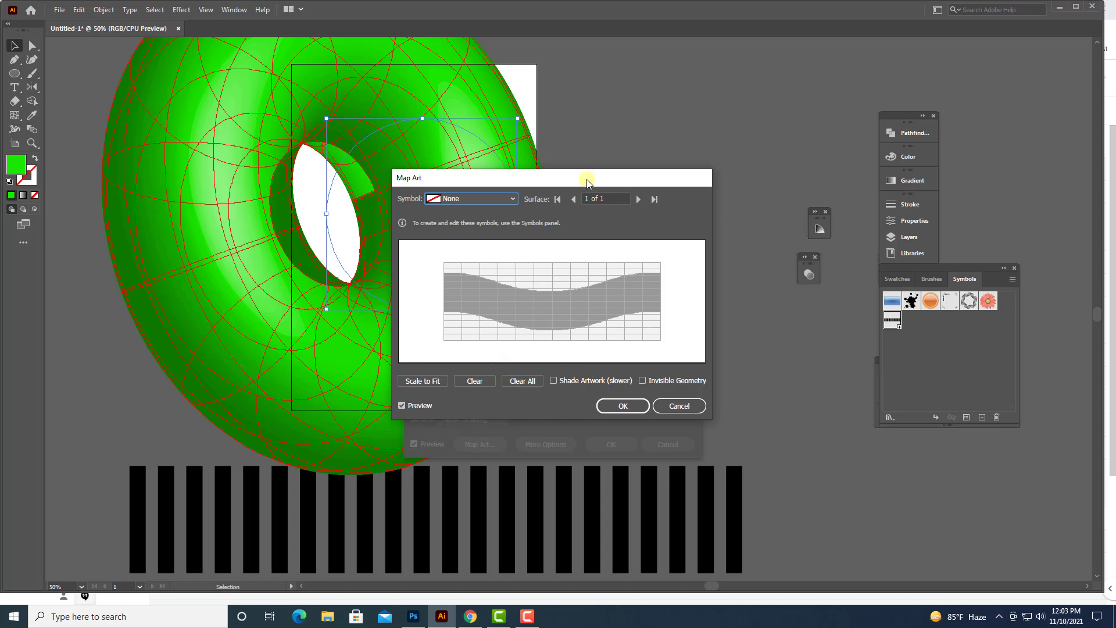
{"action": "left_click_drag", "start_coordinate": [635, 182], "coordinate": [864, 107]}
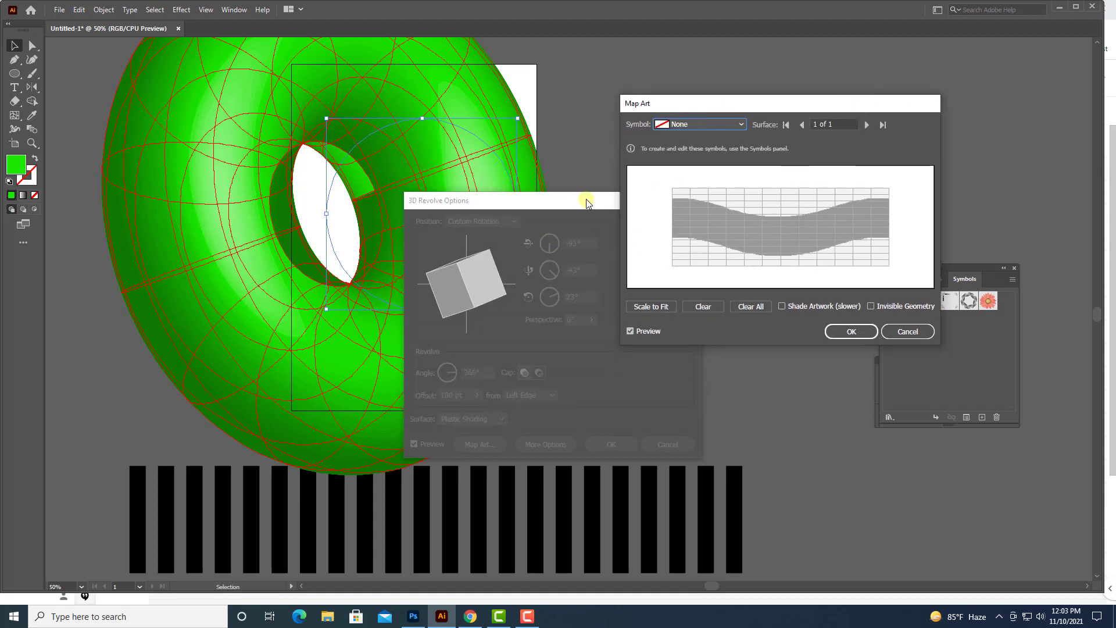
{"action": "left_click", "coordinate": [707, 124]}
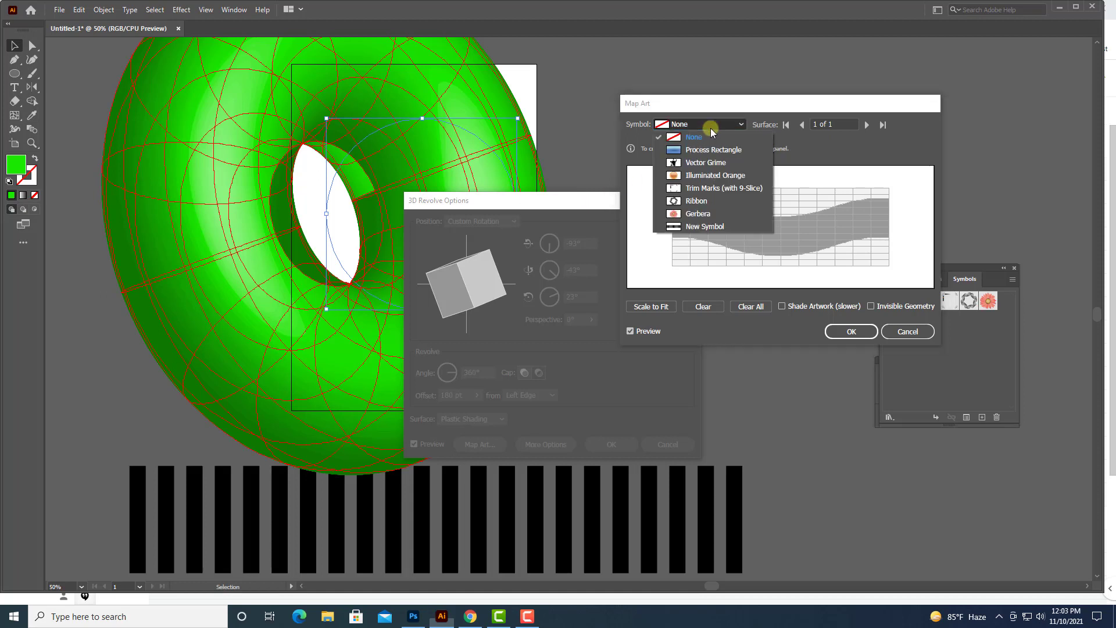
{"action": "left_click", "coordinate": [704, 226]}
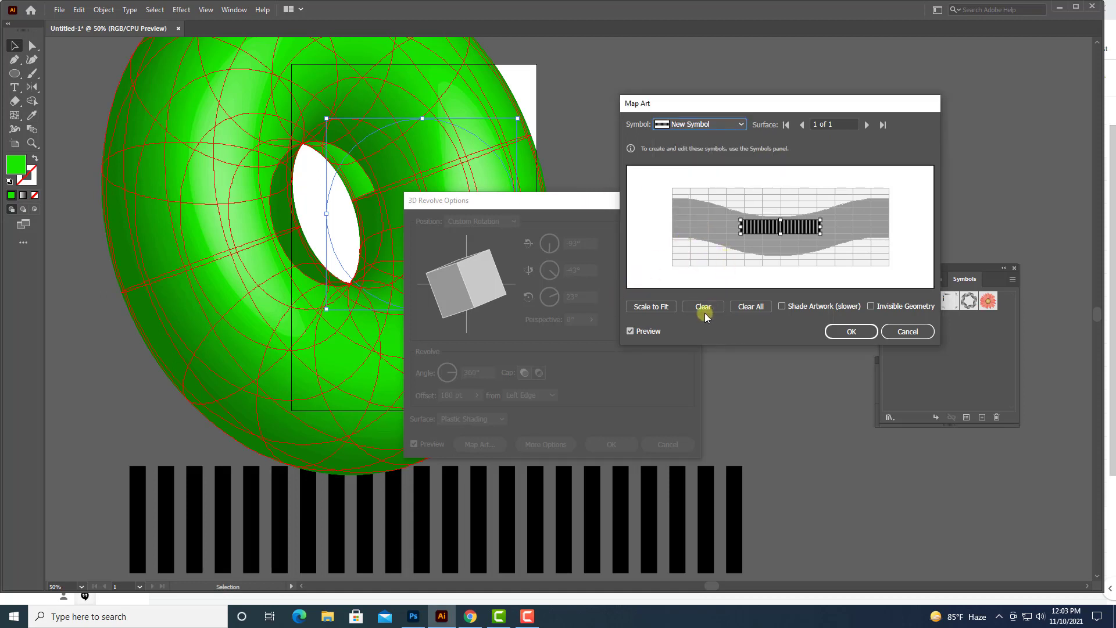
{"action": "left_click", "coordinate": [665, 309]}
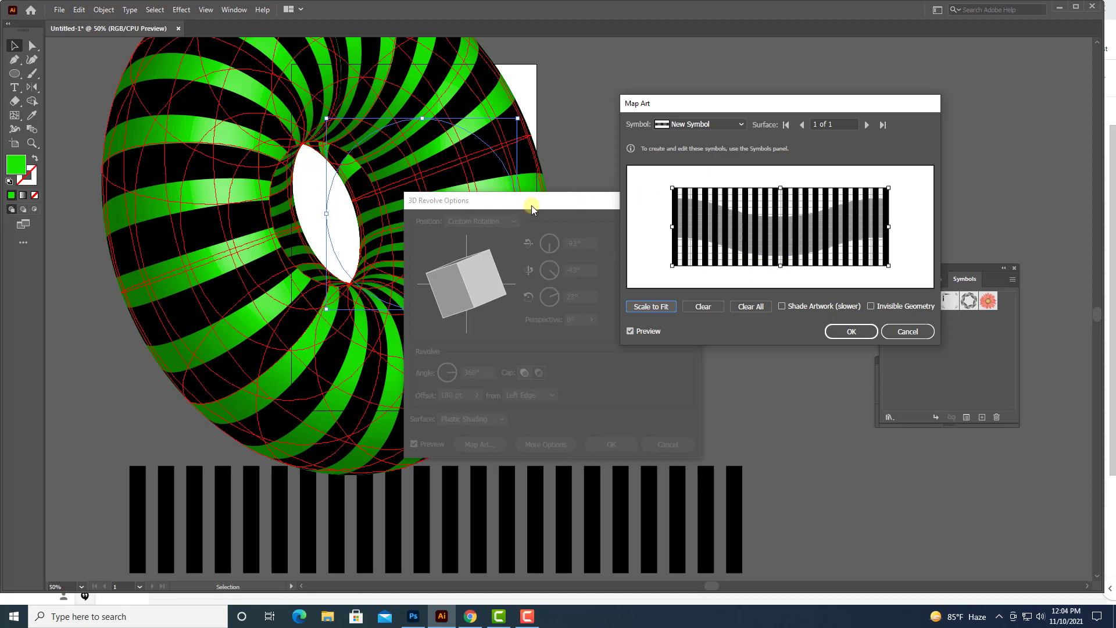
Step: Enlarge the mapped stripes slightly beyond the surface grid at two opposite corners and accept the art mapping
{"action": "left_click_drag", "start_coordinate": [757, 107], "coordinate": [572, 204]}
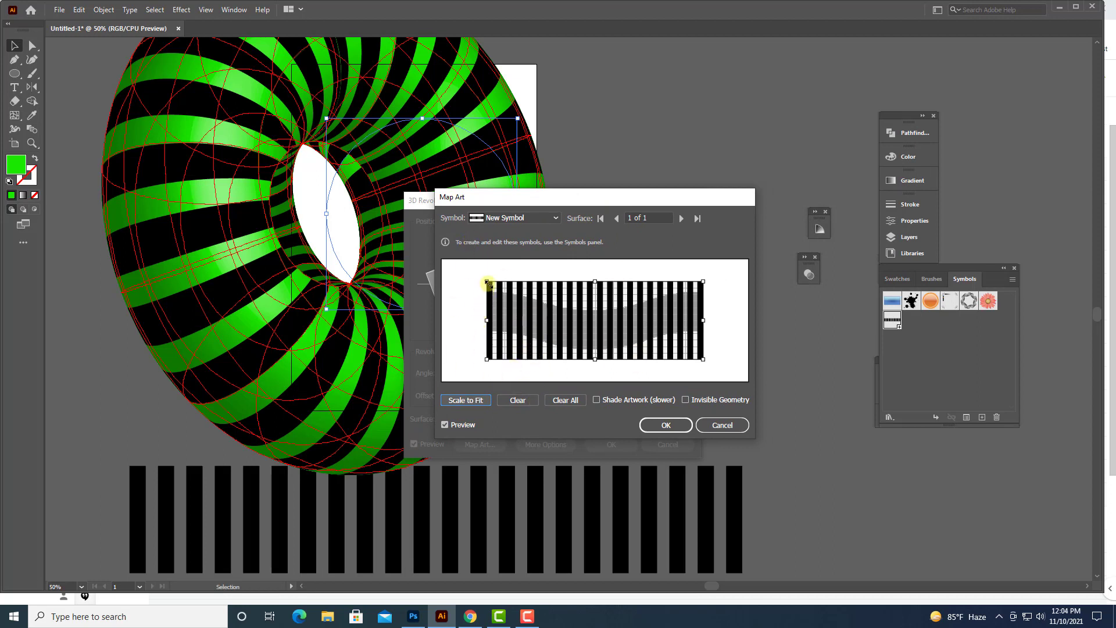
{"action": "left_click_drag", "start_coordinate": [487, 280], "coordinate": [475, 273]}
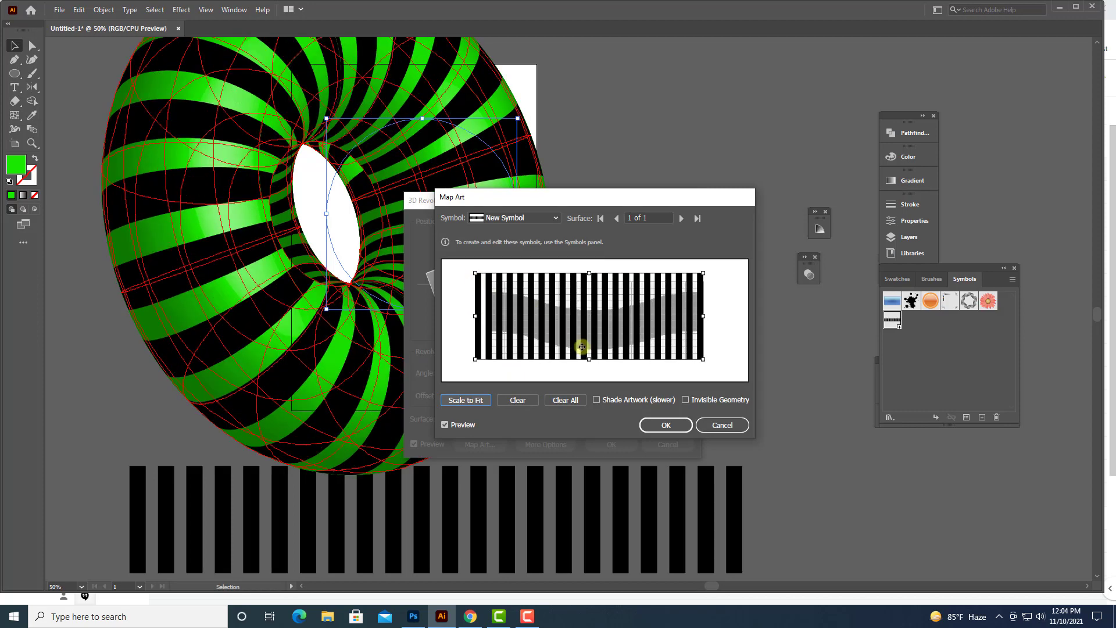
{"action": "left_click_drag", "start_coordinate": [704, 360], "coordinate": [706, 368]}
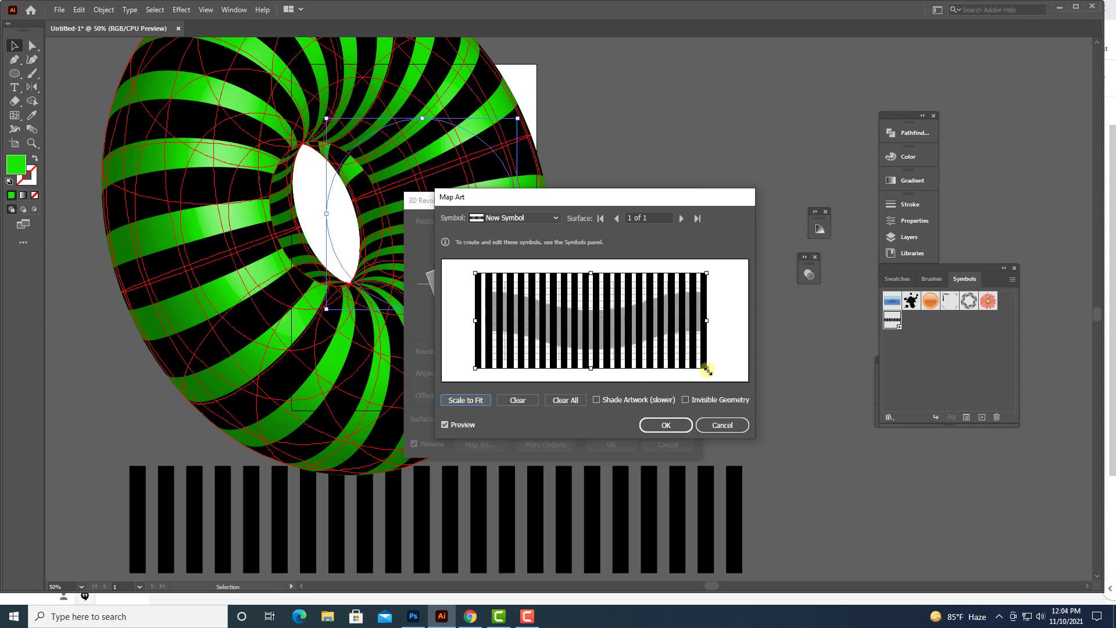
{"action": "left_click", "coordinate": [666, 428]}
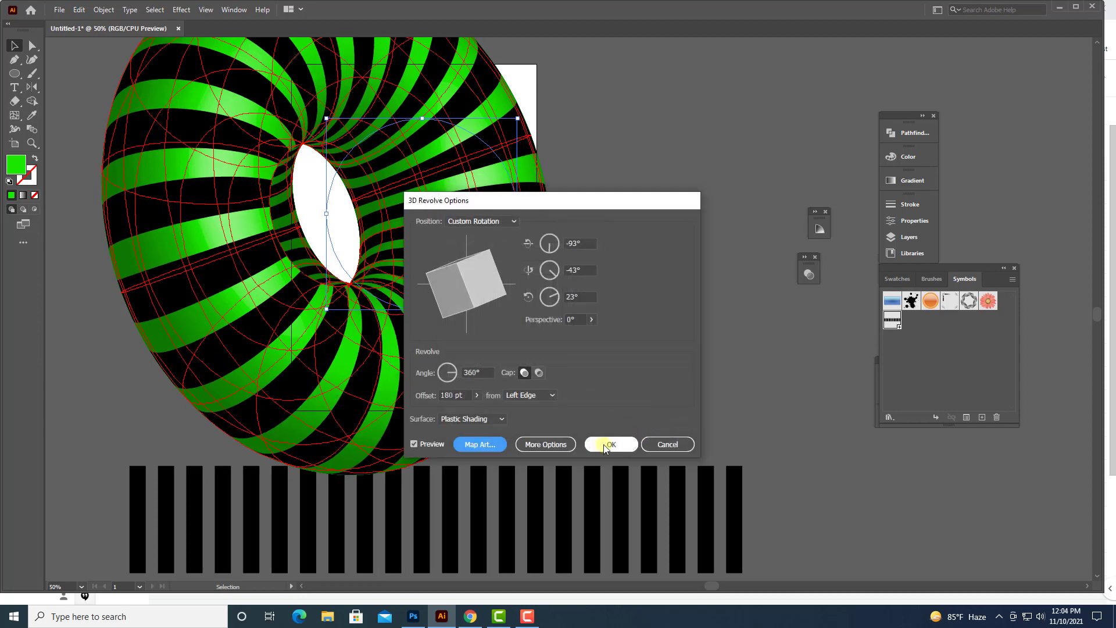
Step: Move the striped ring up and to the left, partly off the artboard, and move the row of stripes slightly down
{"action": "key", "text": "ctrl+minus"}
{"action": "key", "text": "ctrl+minus"}
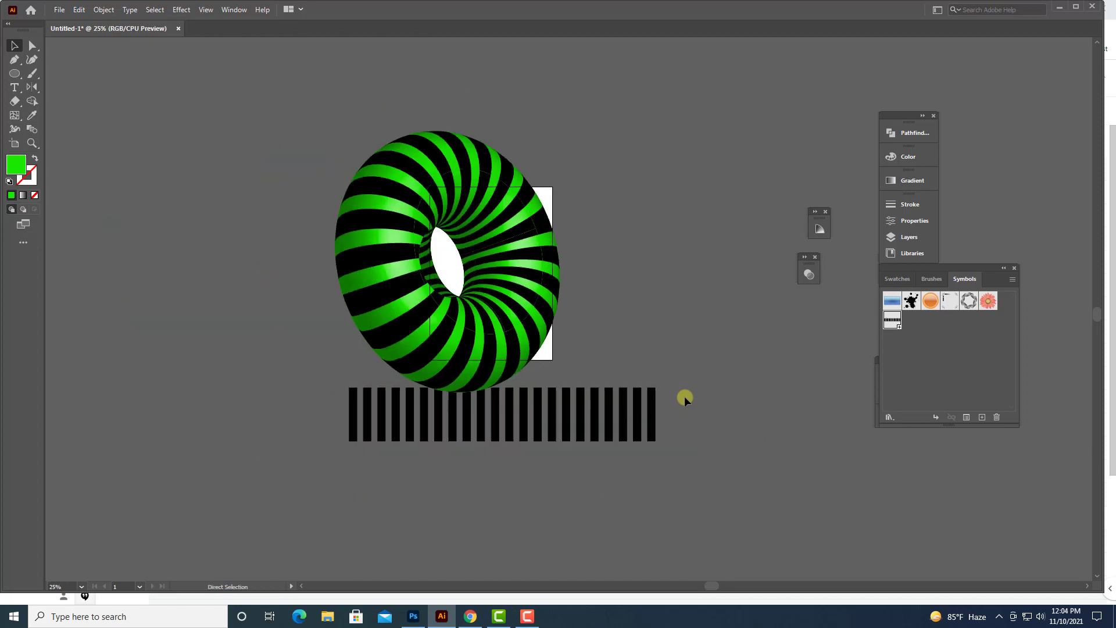
{"action": "left_click_drag", "start_coordinate": [502, 327], "coordinate": [387, 295]}
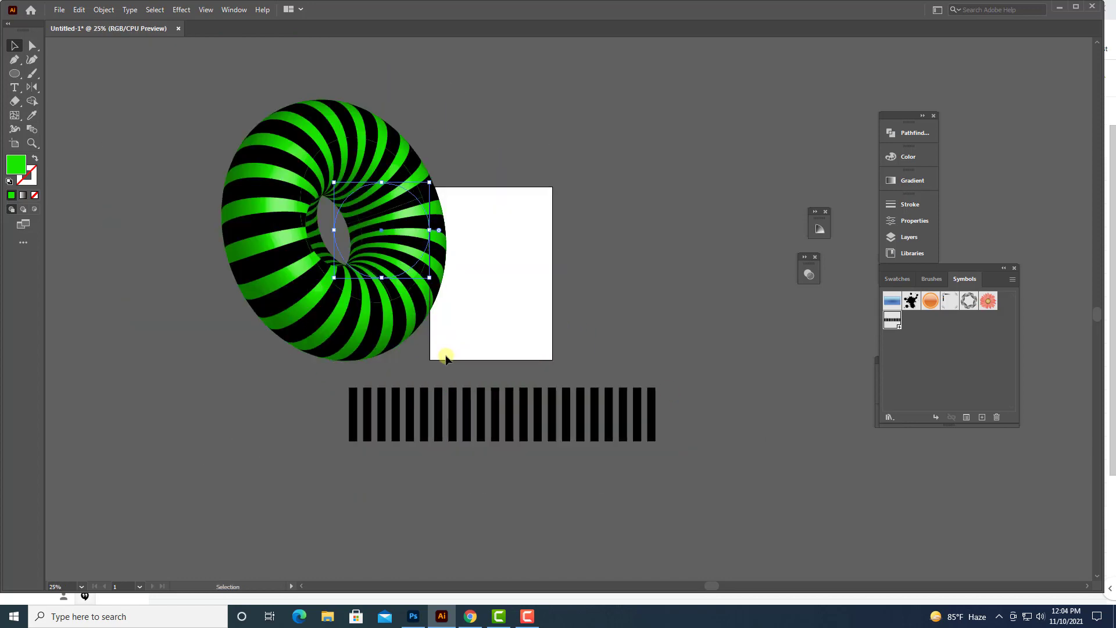
{"action": "left_click", "coordinate": [298, 393]}
{"action": "left_click_drag", "start_coordinate": [586, 416], "coordinate": [575, 443]}
{"action": "left_click", "coordinate": [709, 439]}
Step: Copy the whole row of black stripes and paste it into a new document
{"action": "left_click_drag", "start_coordinate": [507, 397], "coordinate": [708, 488]}
{"action": "left_click", "coordinate": [645, 456]}
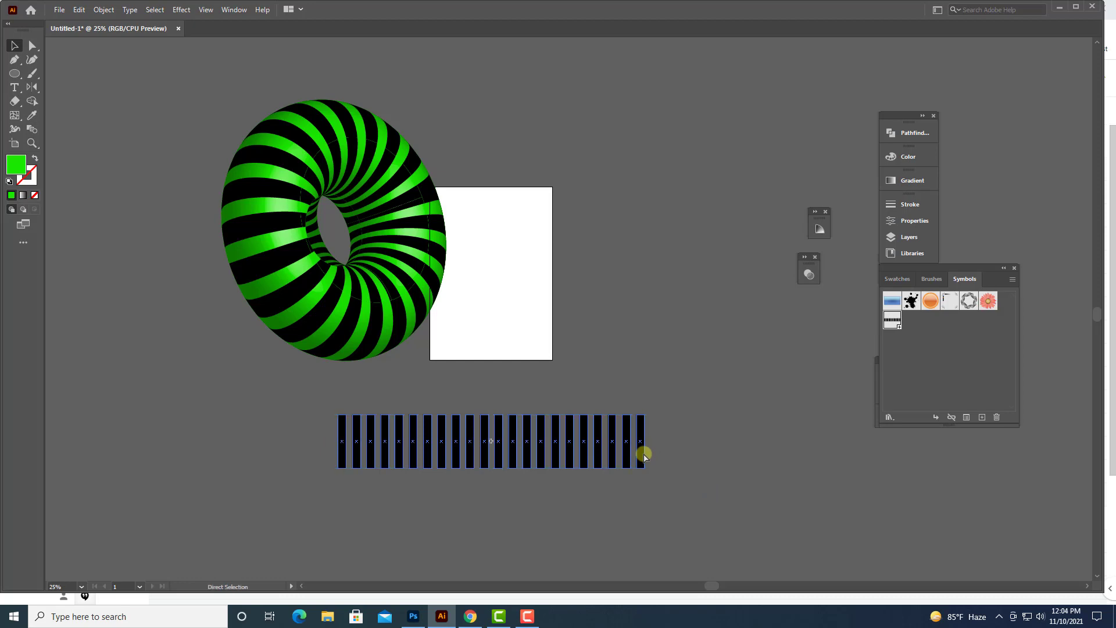
{"action": "key", "text": "ctrl+n"}
{"action": "left_click", "coordinate": [794, 490]}
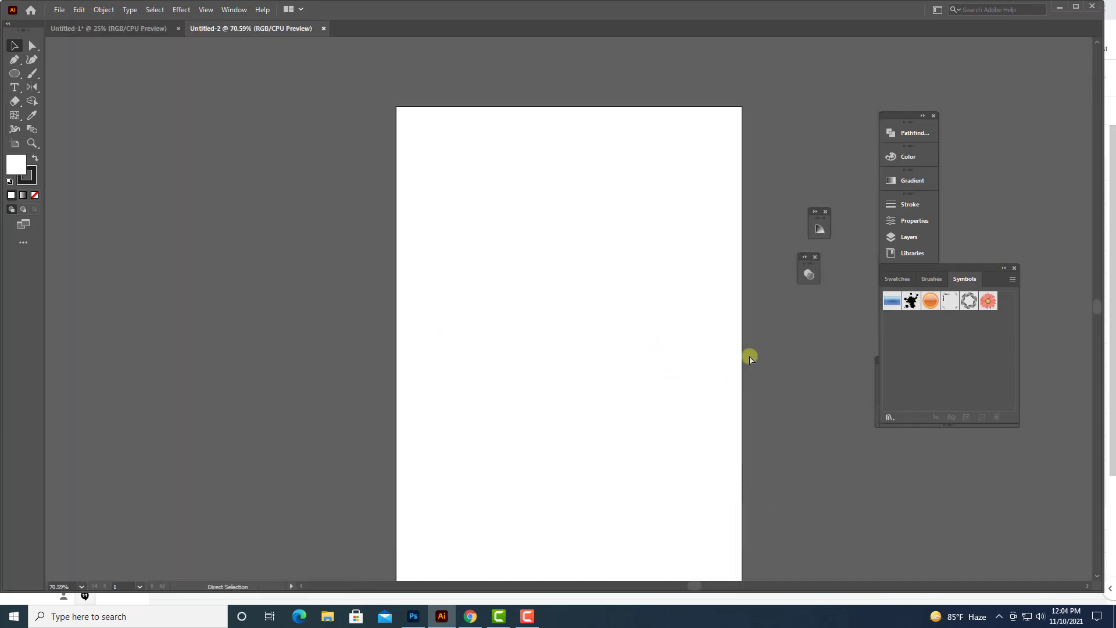
{"action": "key", "text": "ctrl+v"}
Step: Delete the pasted stripes from the new document's artboard
{"action": "key", "text": "ctrl+minus"}
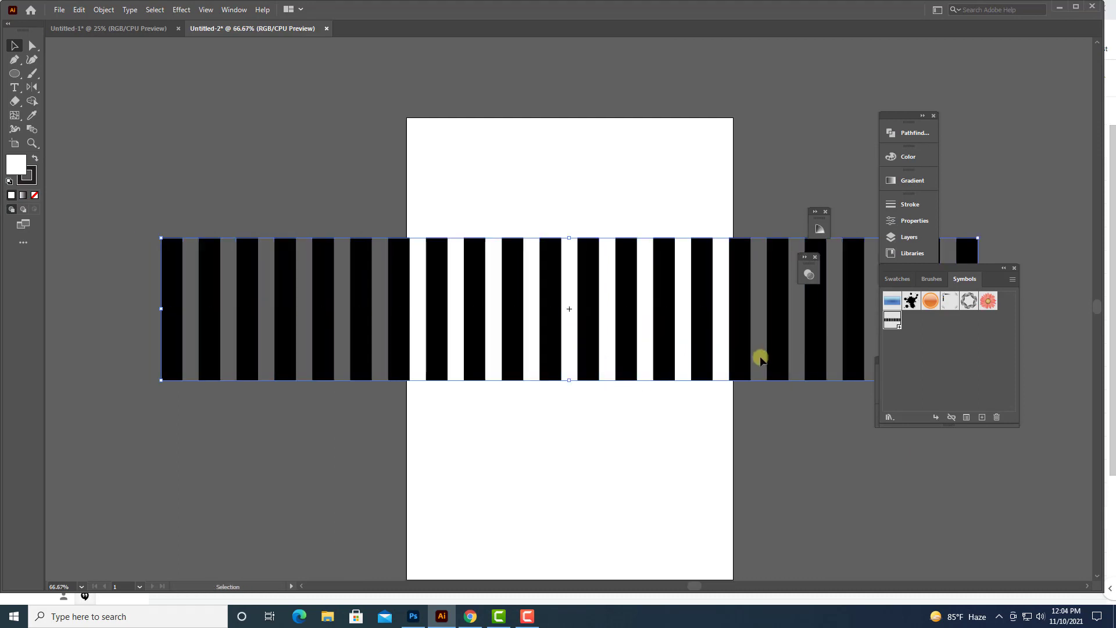
{"action": "left_click_drag", "start_coordinate": [703, 344], "coordinate": [626, 395]}
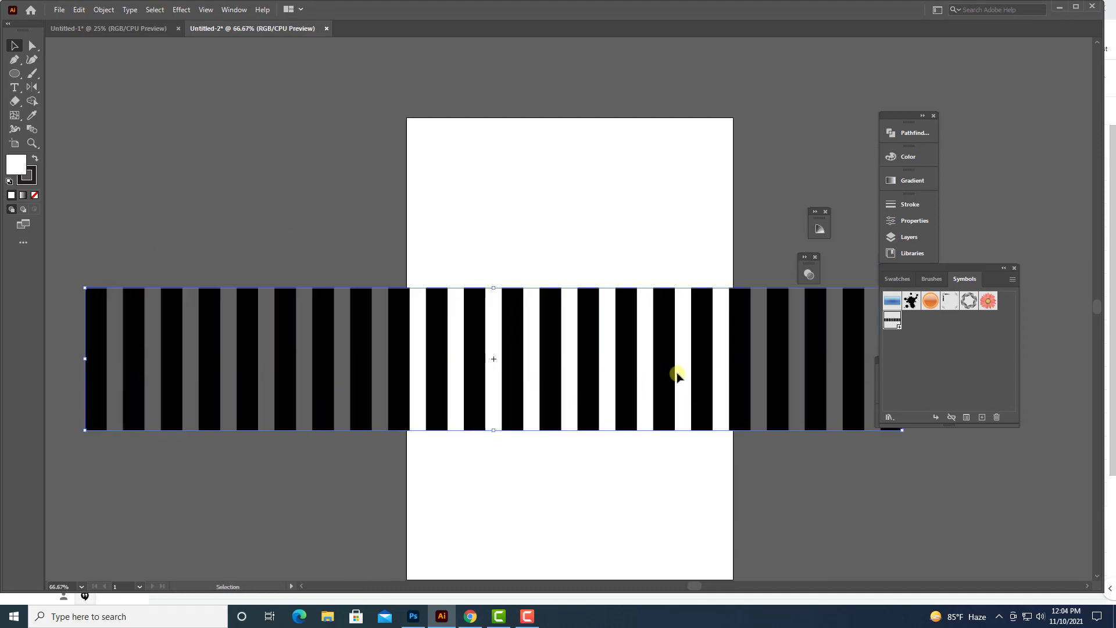
{"action": "key", "text": "Delete"}
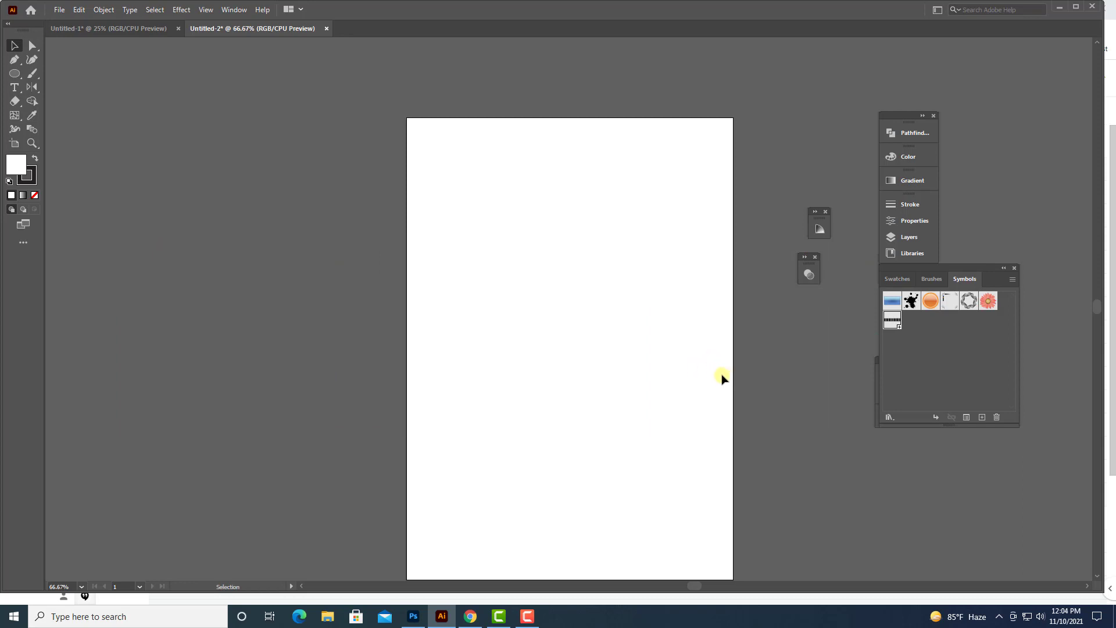
Step: Draw a circle across the artboard's left edge and remove its stroke
{"action": "left_click", "coordinate": [15, 73]}
{"action": "left_click_drag", "start_coordinate": [459, 282], "coordinate": [530, 353]}
{"action": "left_click", "coordinate": [27, 181]}
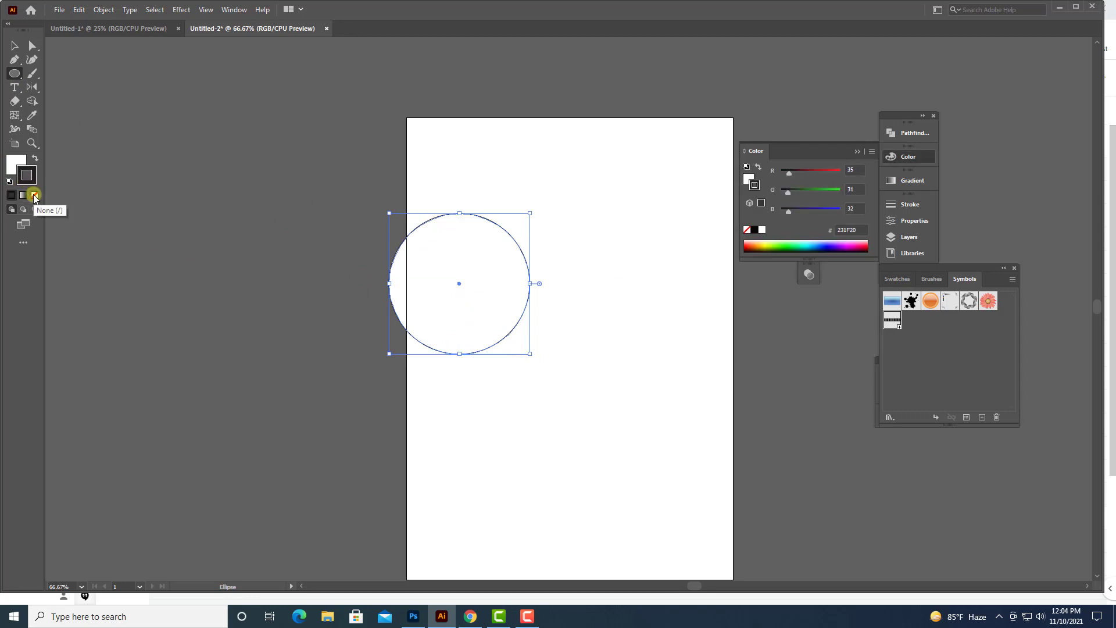
{"action": "left_click", "coordinate": [35, 195]}
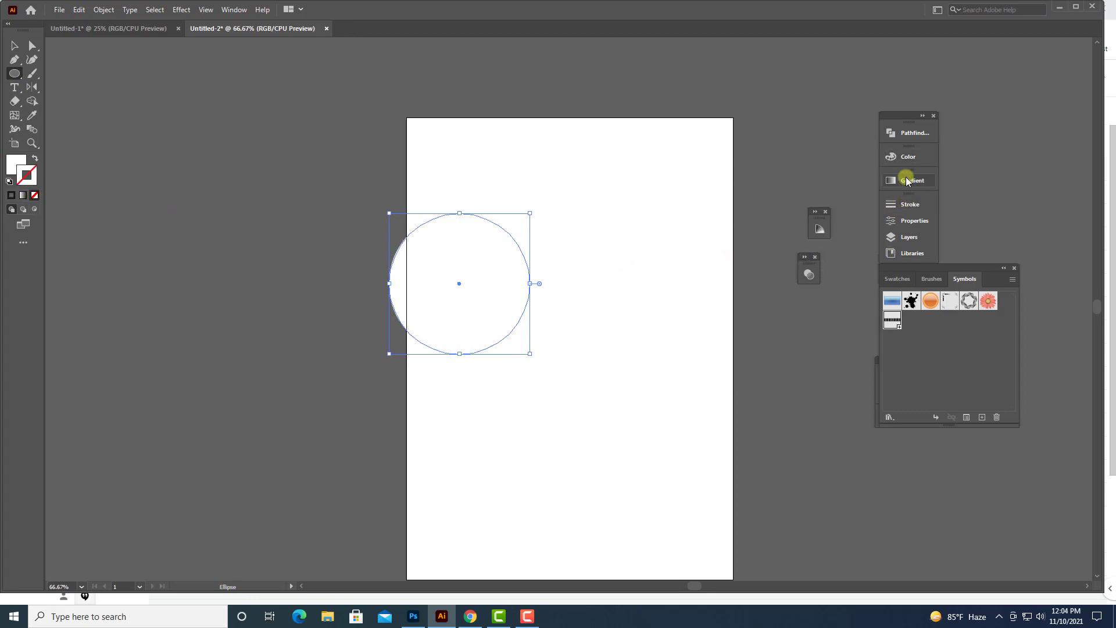
Step: Fill the circle with green (RGB 36, 185, 0), leave it without a stroke, and enlarge it from its lower-right corner
{"action": "left_click", "coordinate": [907, 157]}
{"action": "left_click", "coordinate": [783, 248]}
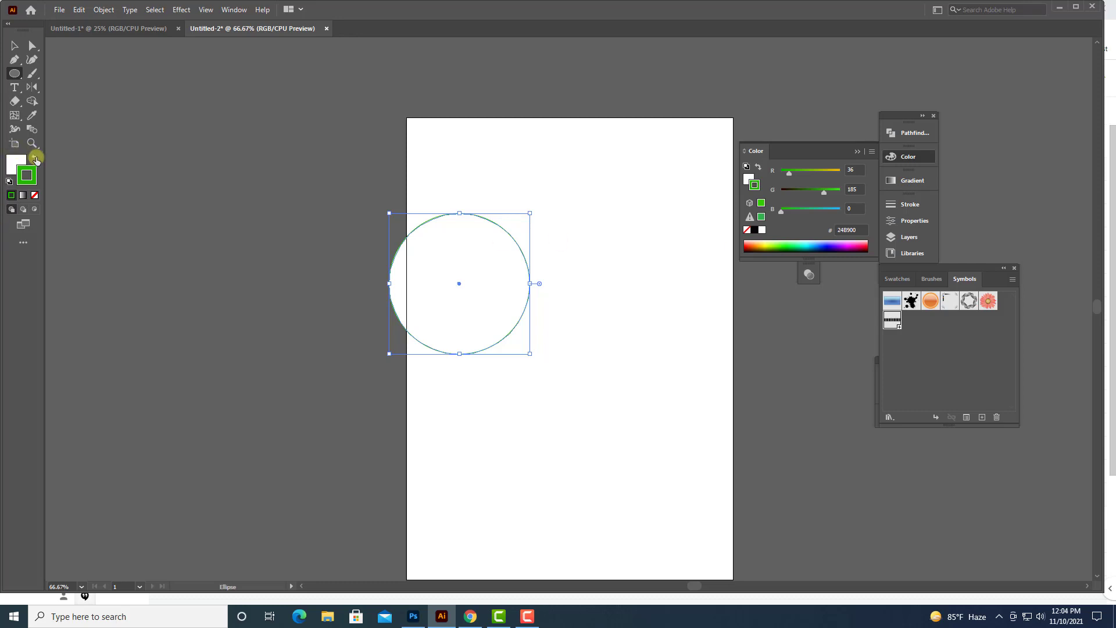
{"action": "left_click", "coordinate": [35, 158]}
{"action": "left_click", "coordinate": [34, 196]}
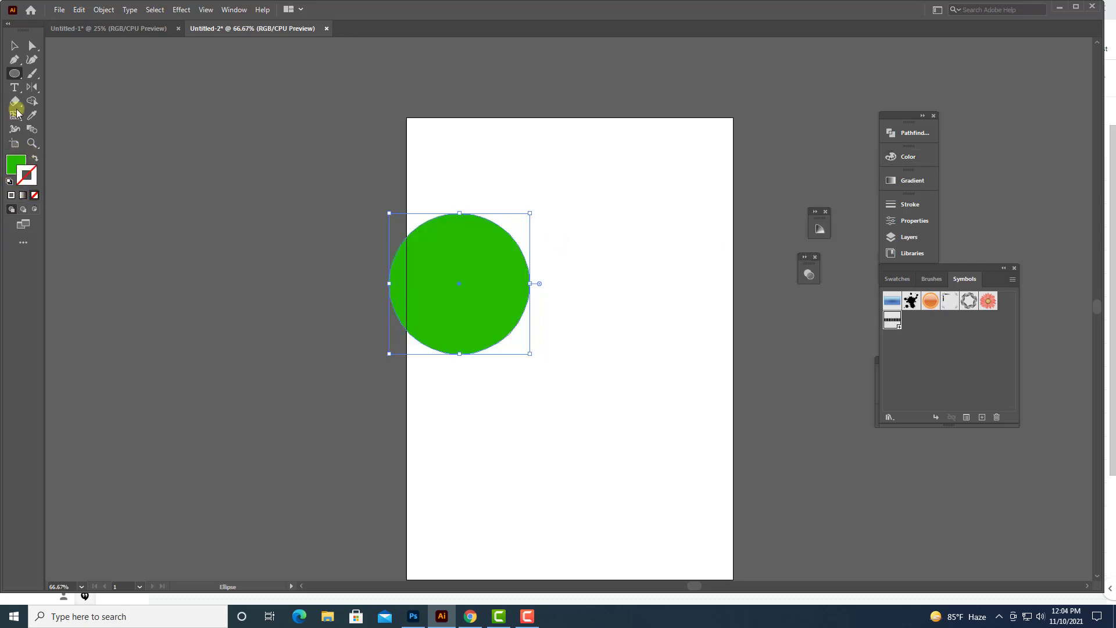
{"action": "left_click", "coordinate": [15, 45]}
{"action": "left_click_drag", "start_coordinate": [530, 356], "coordinate": [570, 394]}
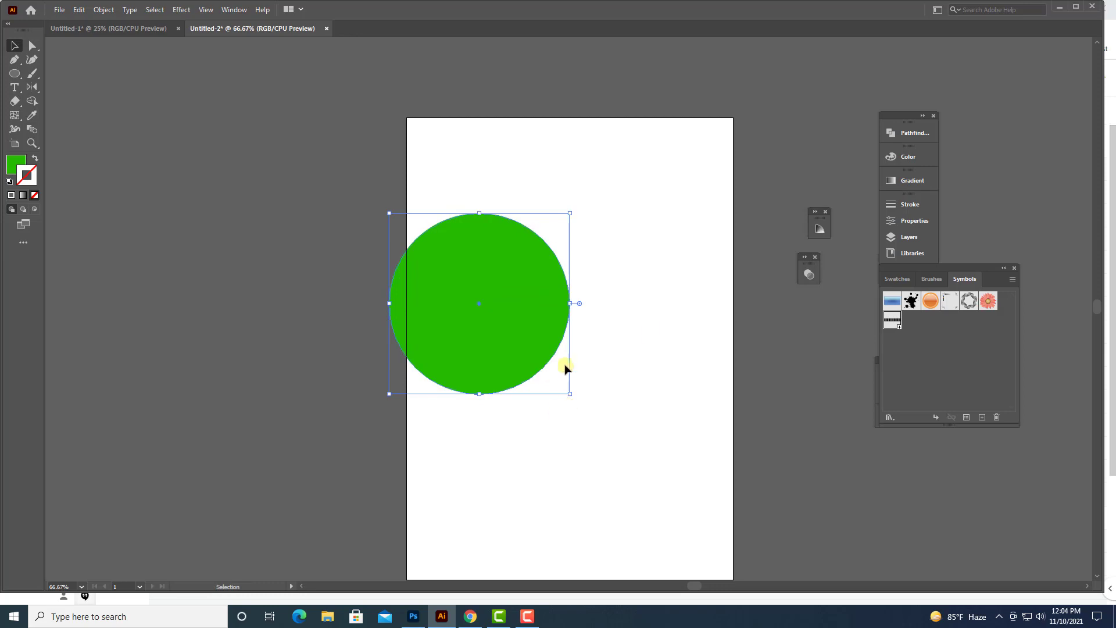
Step: Recolour the circle's fill bright green 32FF00 with no stroke and move it fully onto the artboard
{"action": "left_click", "coordinate": [909, 157]}
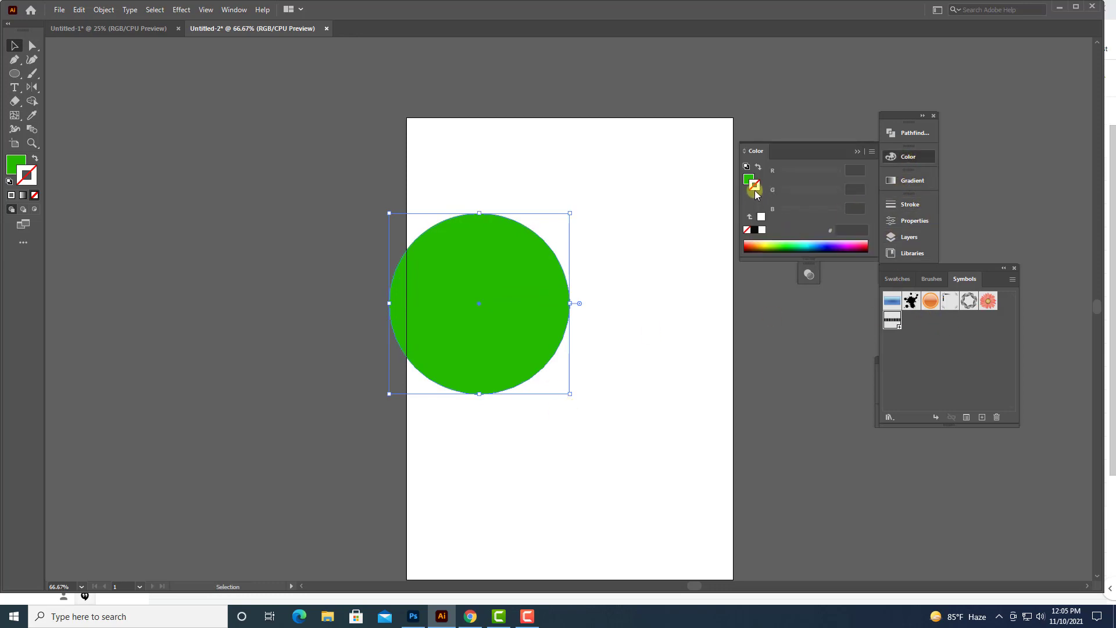
{"action": "left_click", "coordinate": [781, 244]}
{"action": "left_click", "coordinate": [785, 245]}
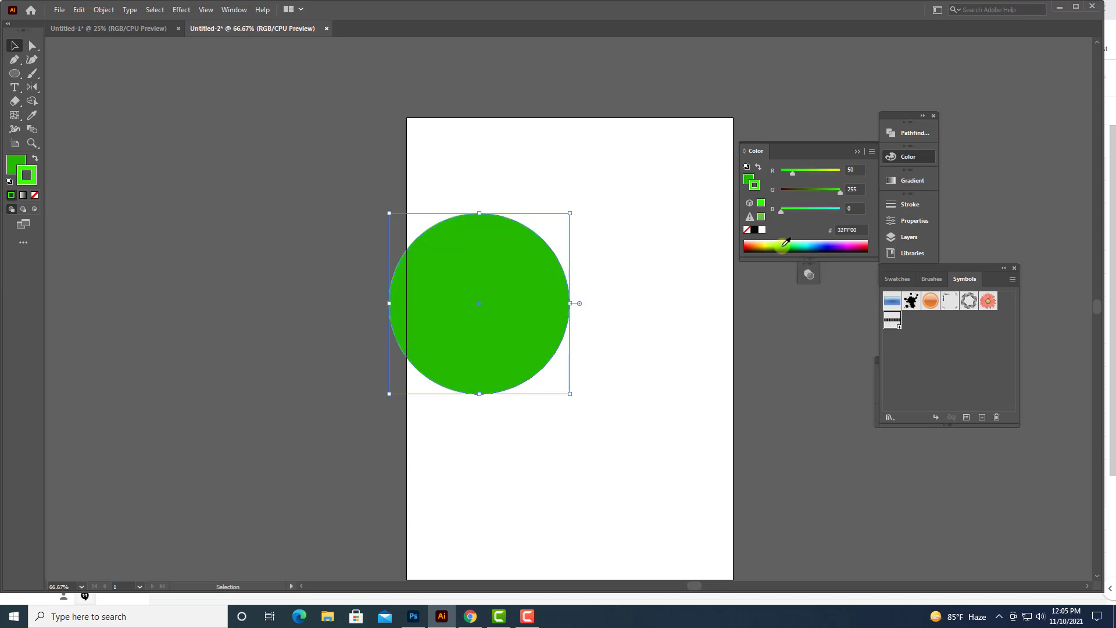
{"action": "left_click", "coordinate": [35, 158]}
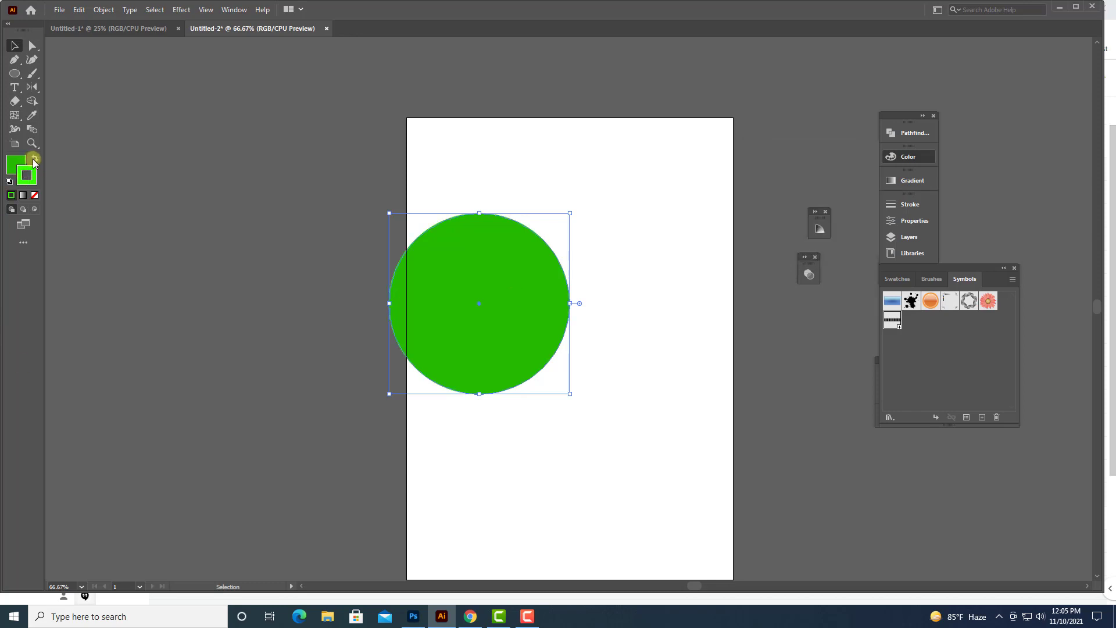
{"action": "left_click", "coordinate": [34, 195]}
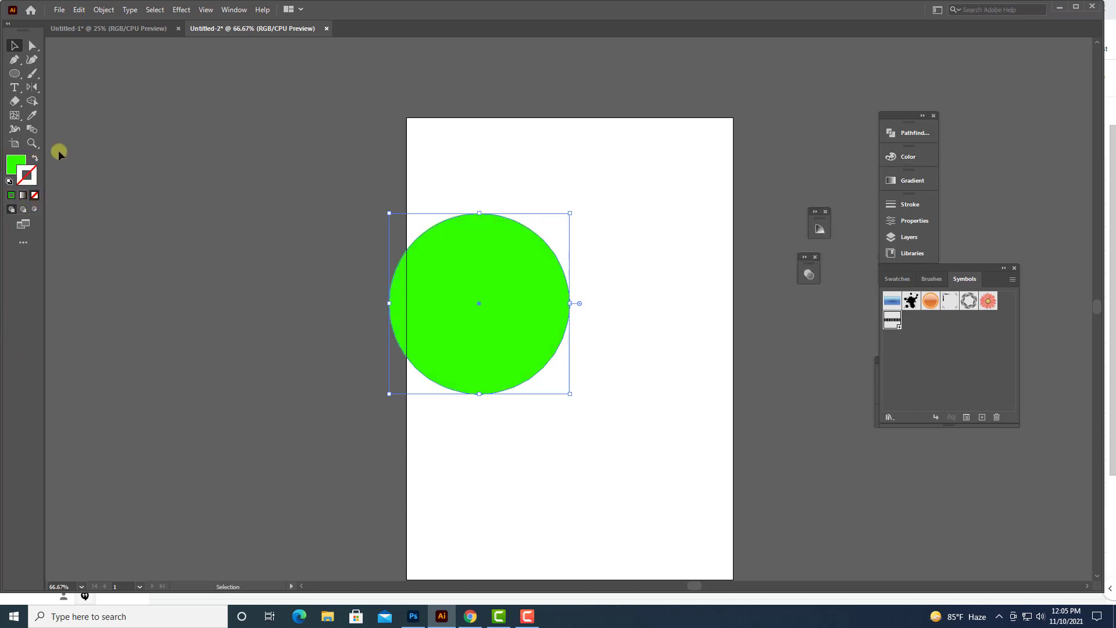
{"action": "left_click_drag", "start_coordinate": [445, 323], "coordinate": [496, 328]}
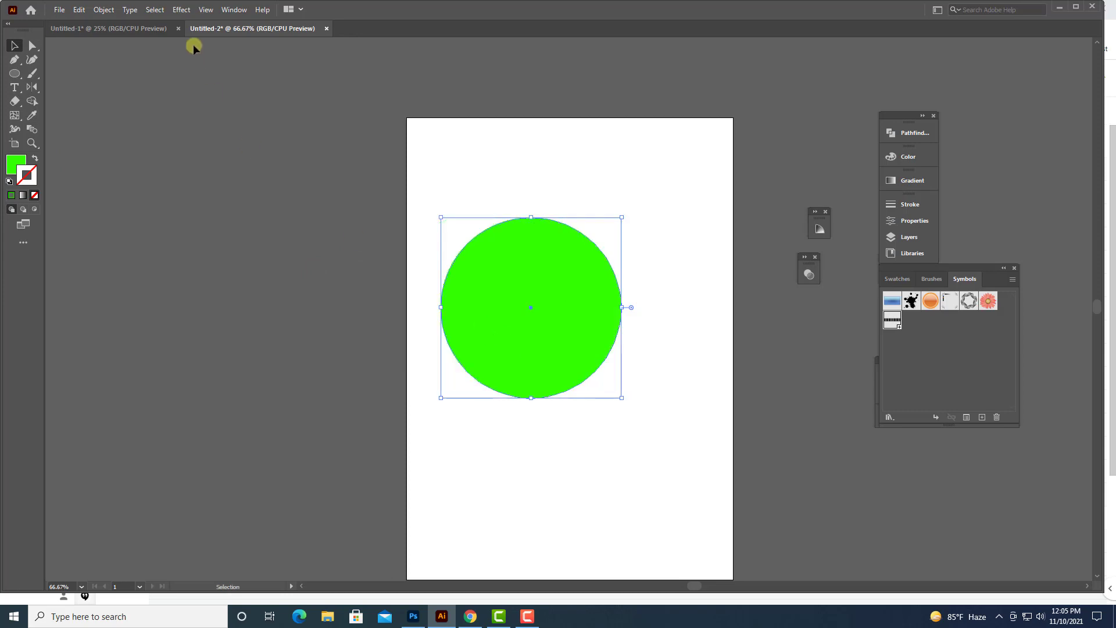
{"action": "left_click", "coordinate": [181, 9]}
{"action": "mouse_move", "coordinate": [192, 76]}
{"action": "left_click", "coordinate": [357, 78]}
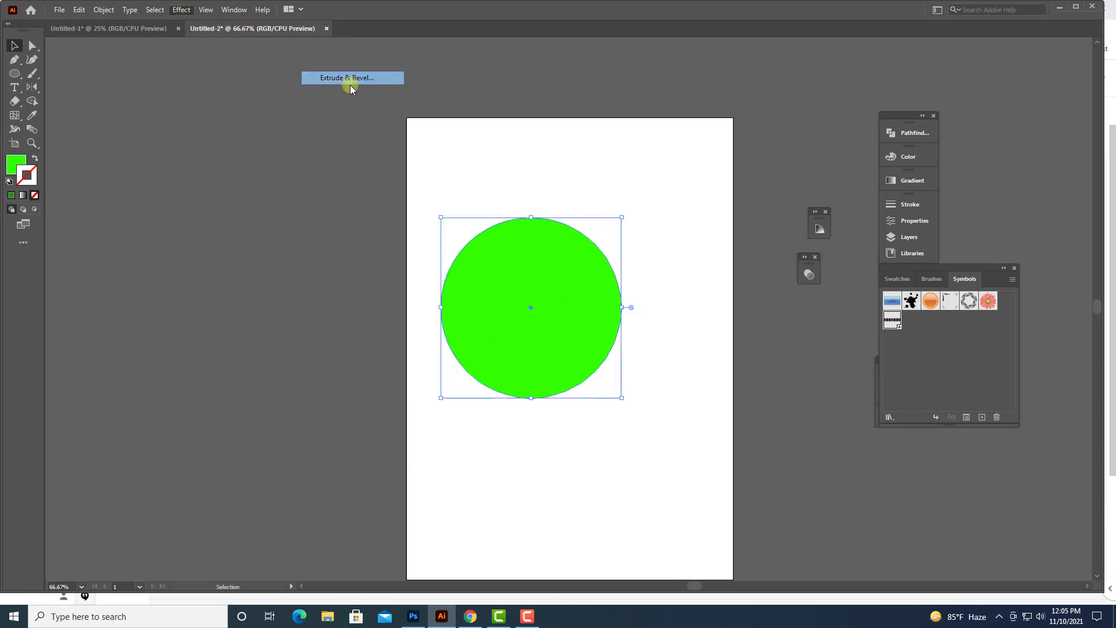
{"action": "left_click_drag", "start_coordinate": [596, 209], "coordinate": [757, 181]}
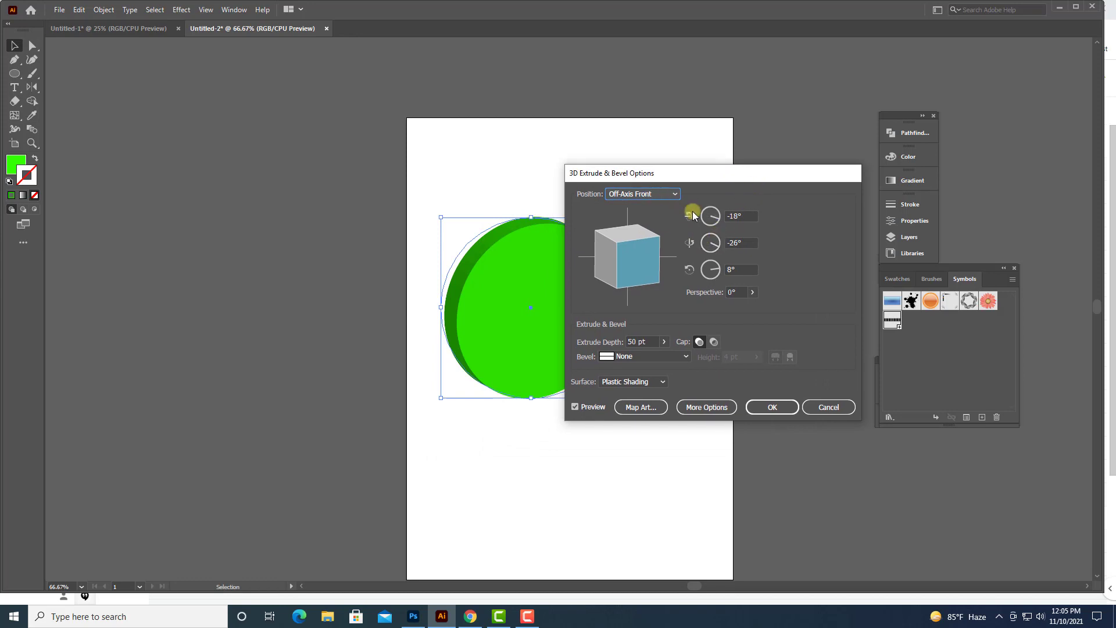
{"action": "left_click", "coordinate": [813, 405]}
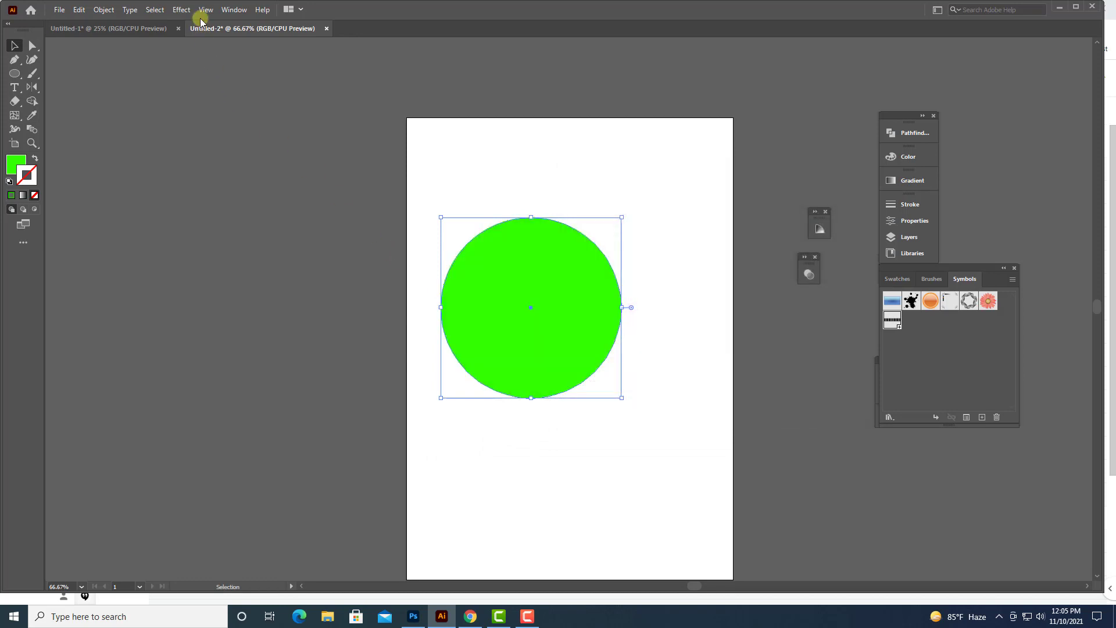
Step: Set up a 3D Revolve effect on the circle with rotations of -93°, -43° and 23° and a 177 pt offset from the left edge
{"action": "left_click", "coordinate": [181, 9]}
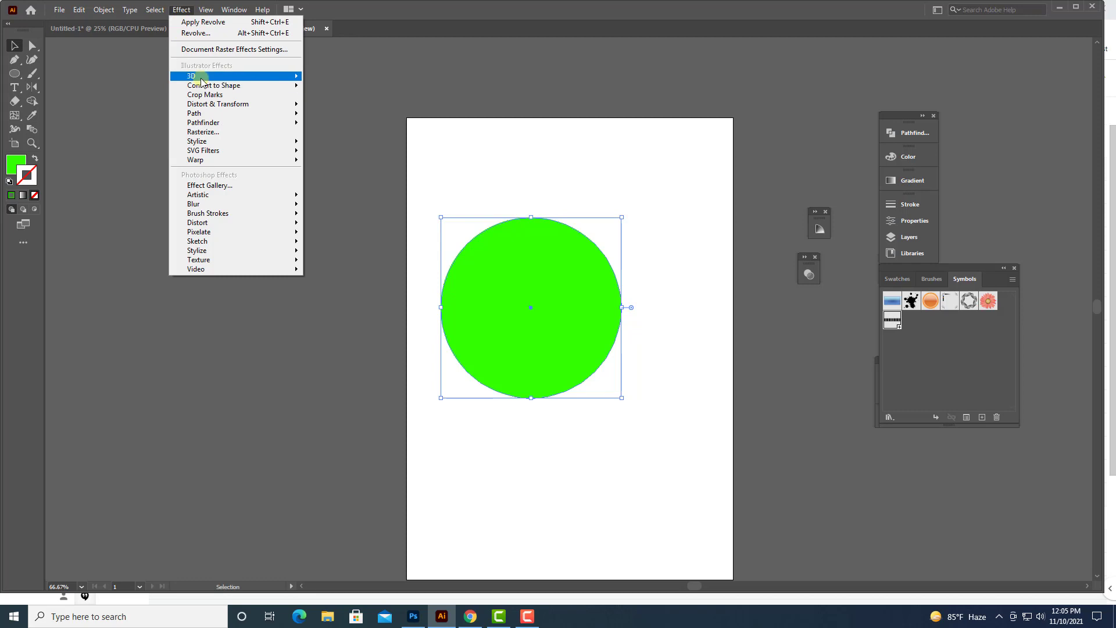
{"action": "left_click", "coordinate": [326, 91]}
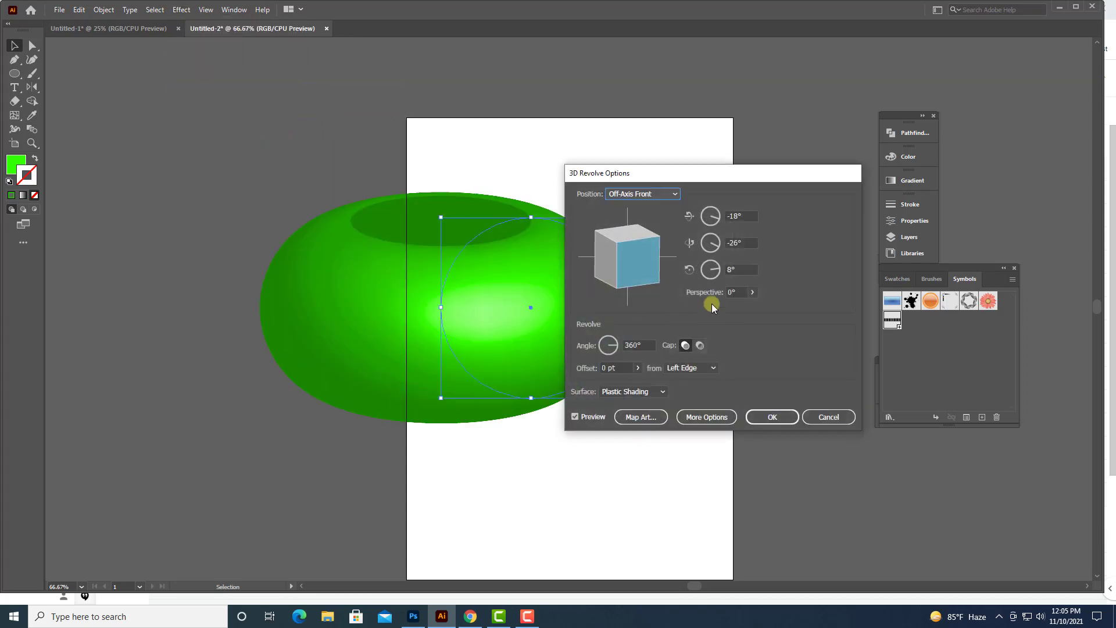
{"action": "left_click", "coordinate": [750, 219]}
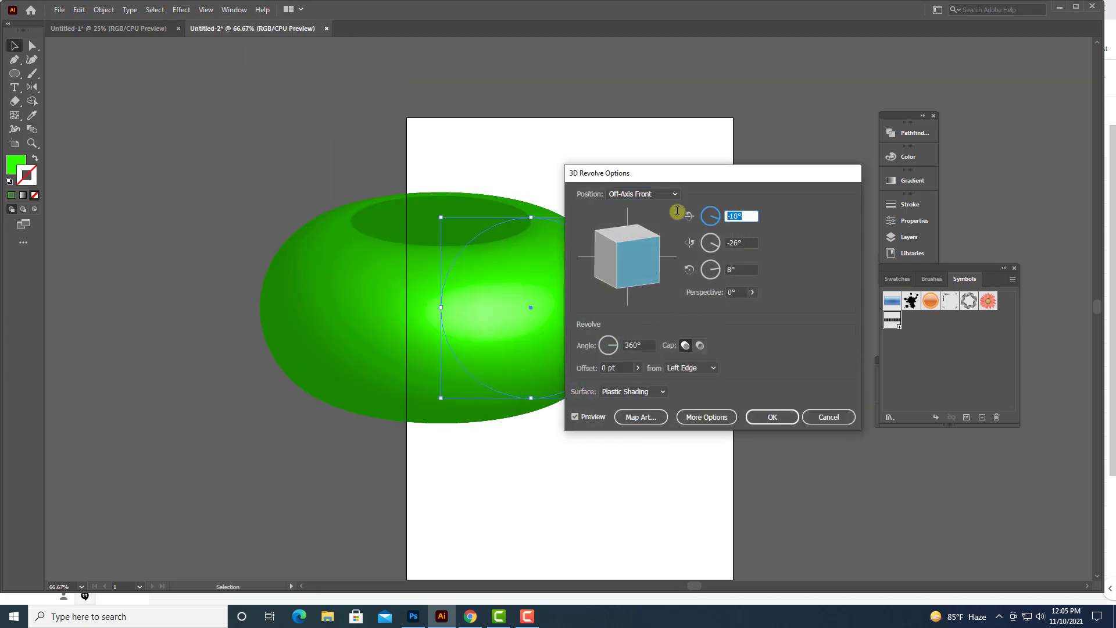
{"action": "type", "text": "-93"}
{"action": "key", "text": "Tab"}
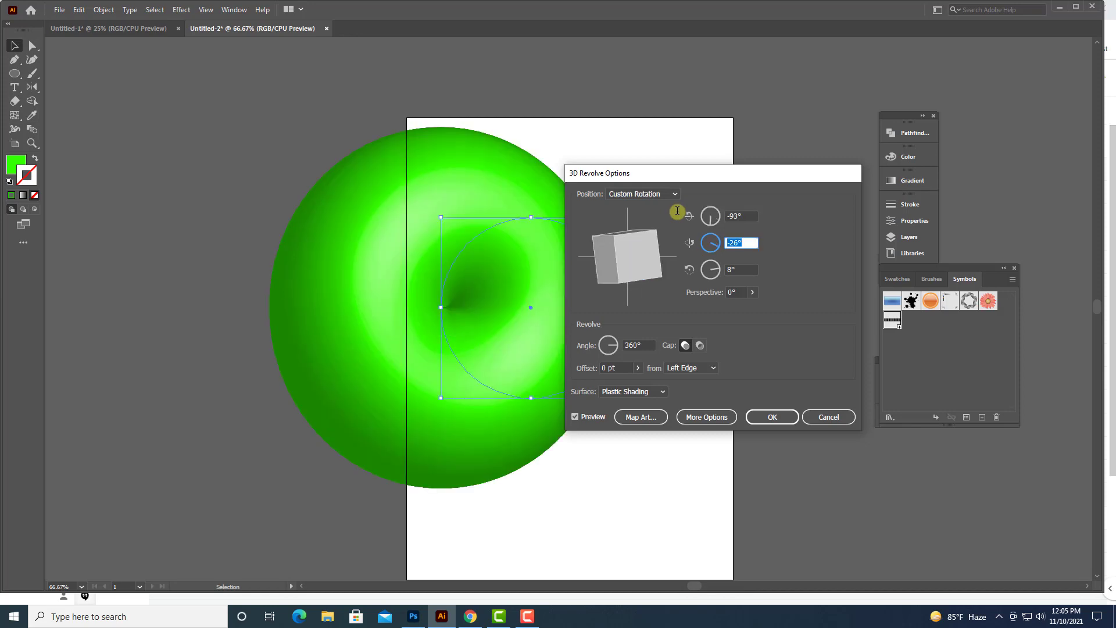
{"action": "type", "text": "-43"}
{"action": "key", "text": "Tab"}
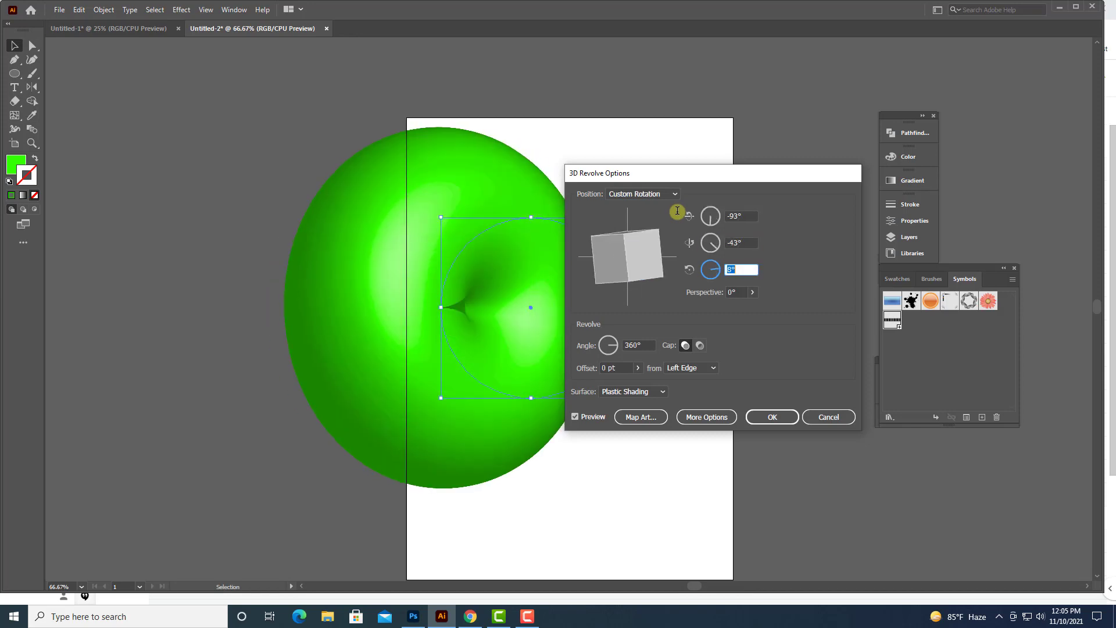
{"action": "type", "text": "23"}
{"action": "left_click", "coordinate": [611, 367]}
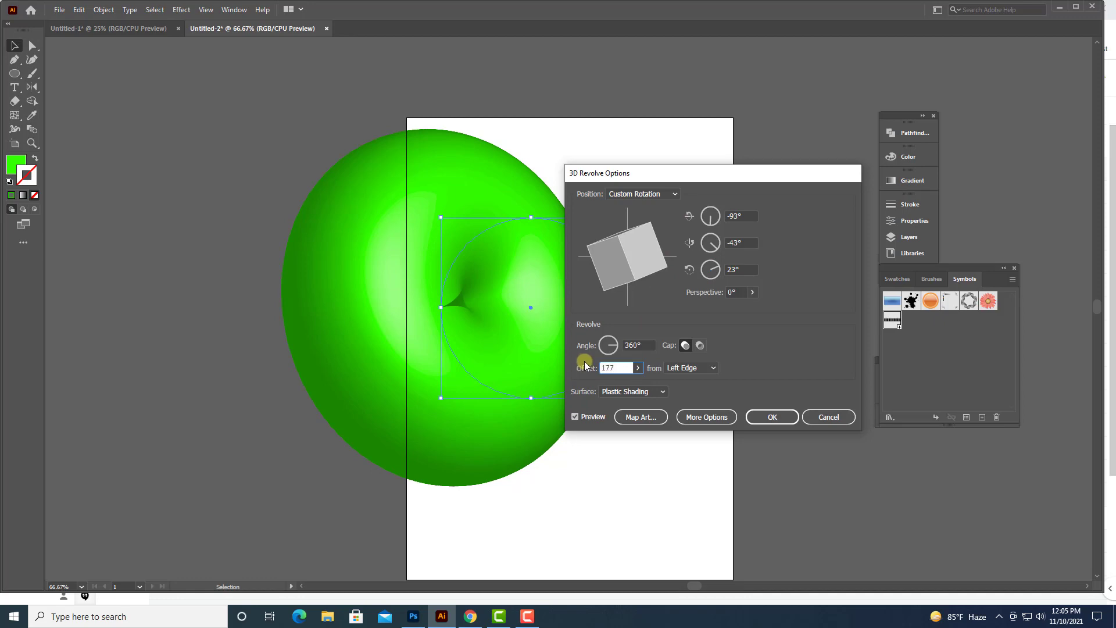
Step: Map the striped New Symbol onto the revolved green ring and scale it to fit the surface
{"action": "left_click", "coordinate": [642, 419]}
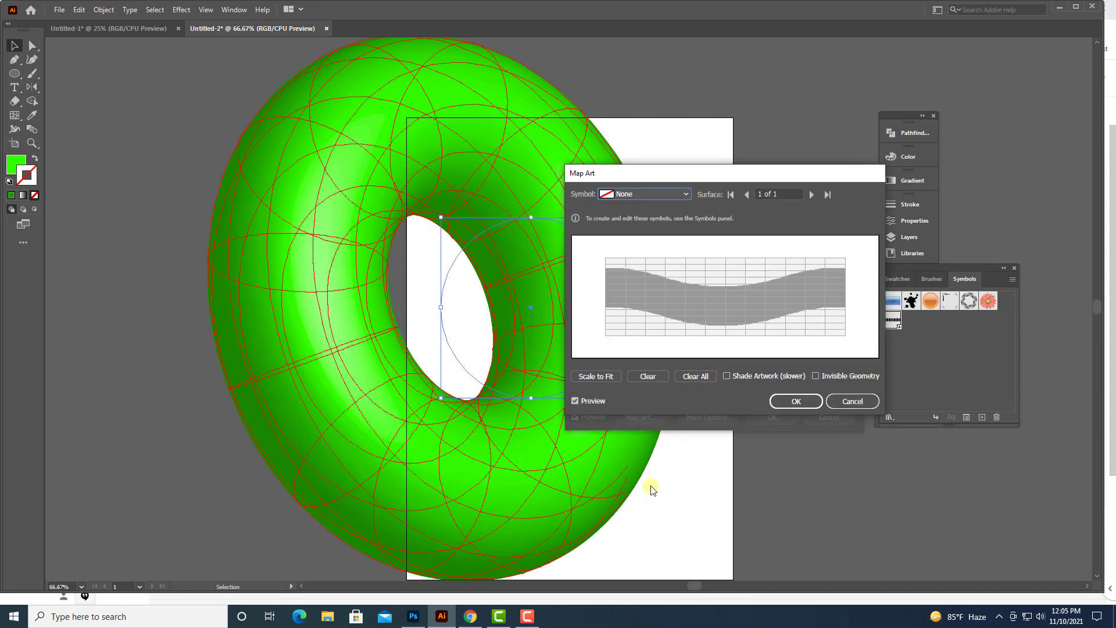
{"action": "left_click", "coordinate": [653, 194]}
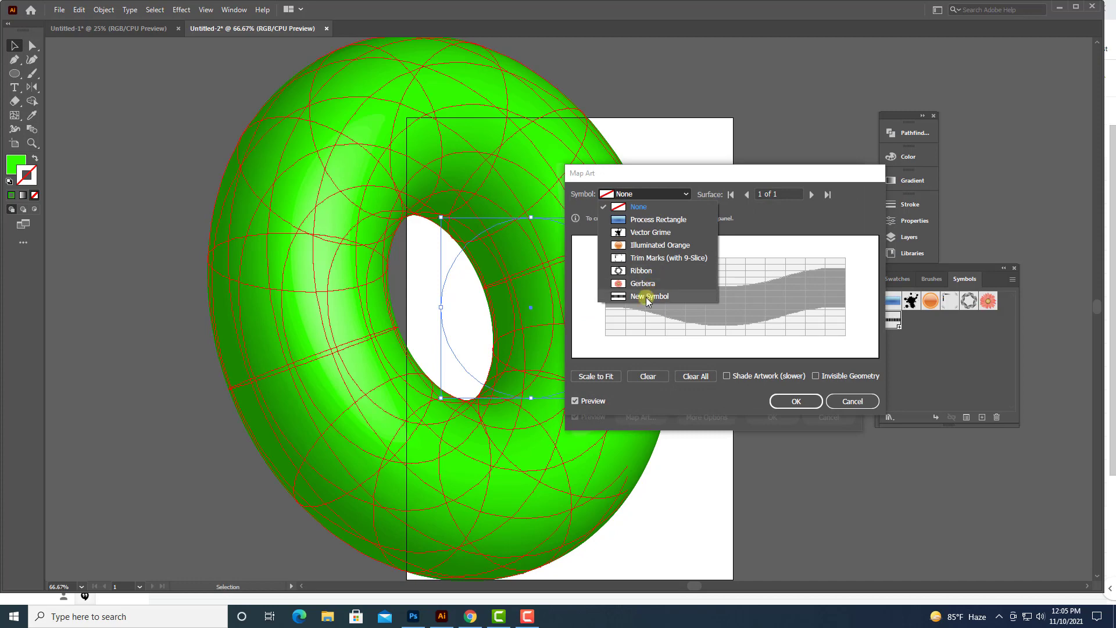
{"action": "left_click", "coordinate": [646, 298]}
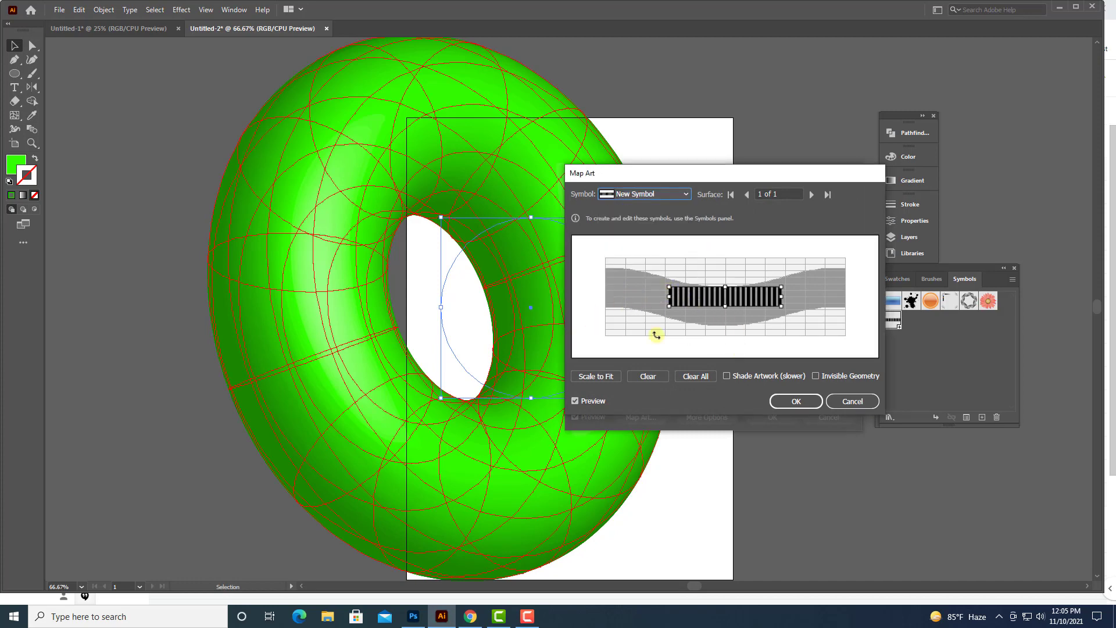
{"action": "left_click", "coordinate": [598, 378]}
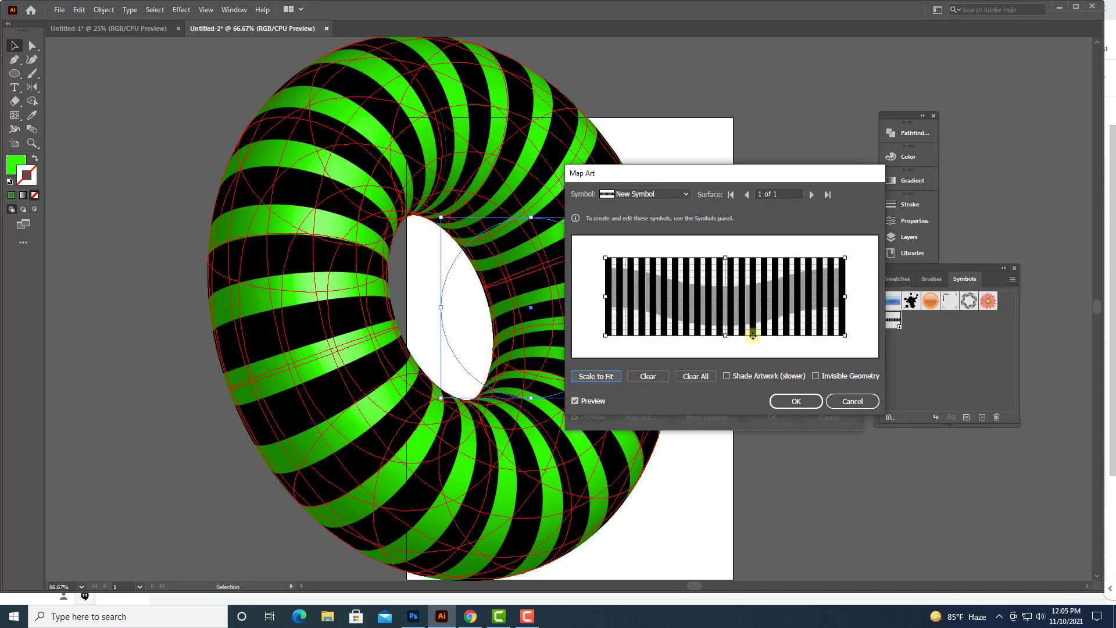
Step: Turn on Invisible Geometry, stretch the mapped stripes slightly past the surface grid's lower-right corner, and apply the Revolve effect
{"action": "left_click", "coordinate": [835, 378]}
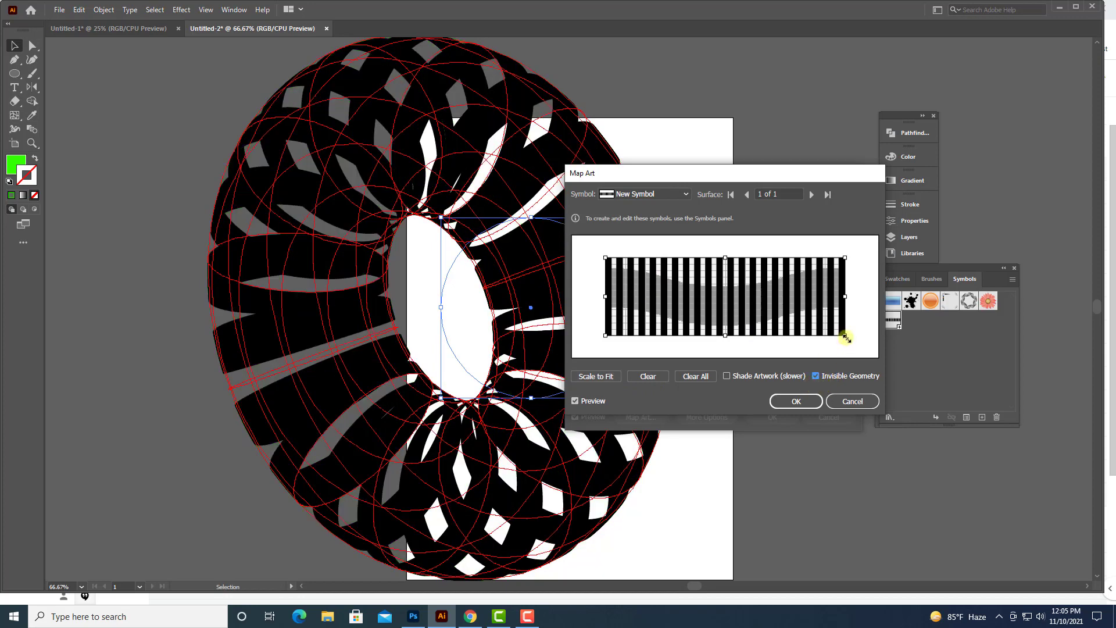
{"action": "left_click_drag", "start_coordinate": [847, 338], "coordinate": [852, 340]}
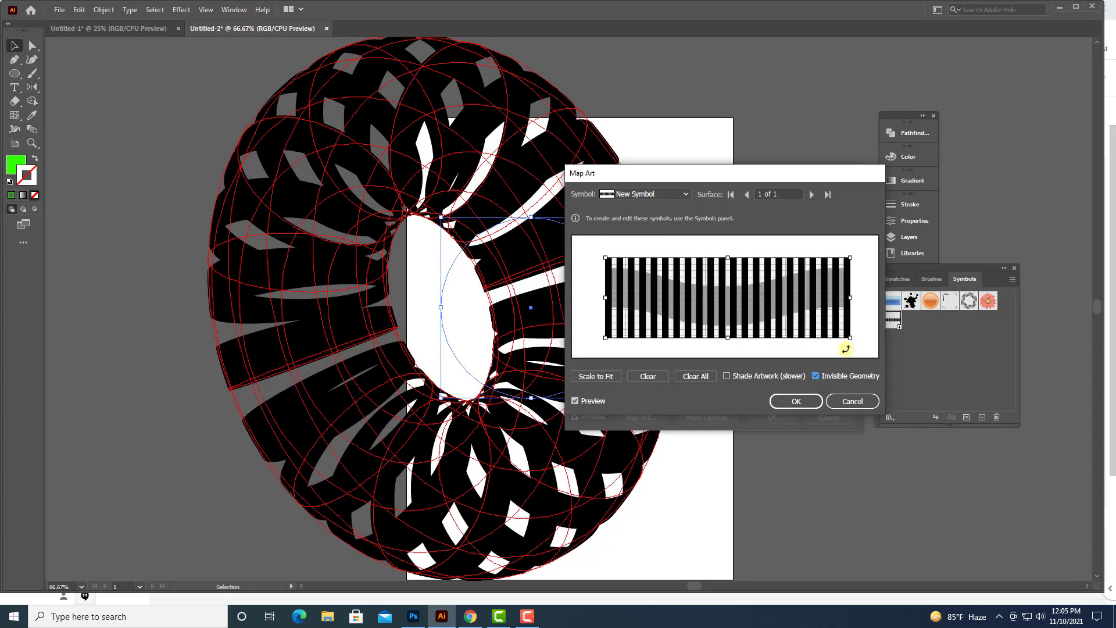
{"action": "left_click", "coordinate": [796, 402]}
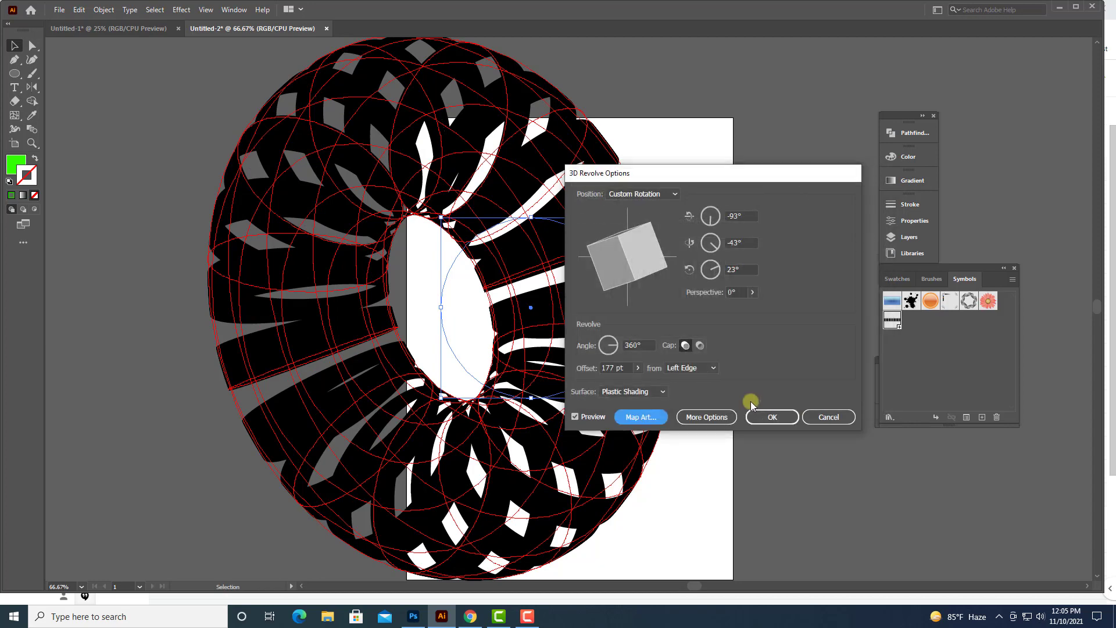
{"action": "left_click", "coordinate": [758, 418]}
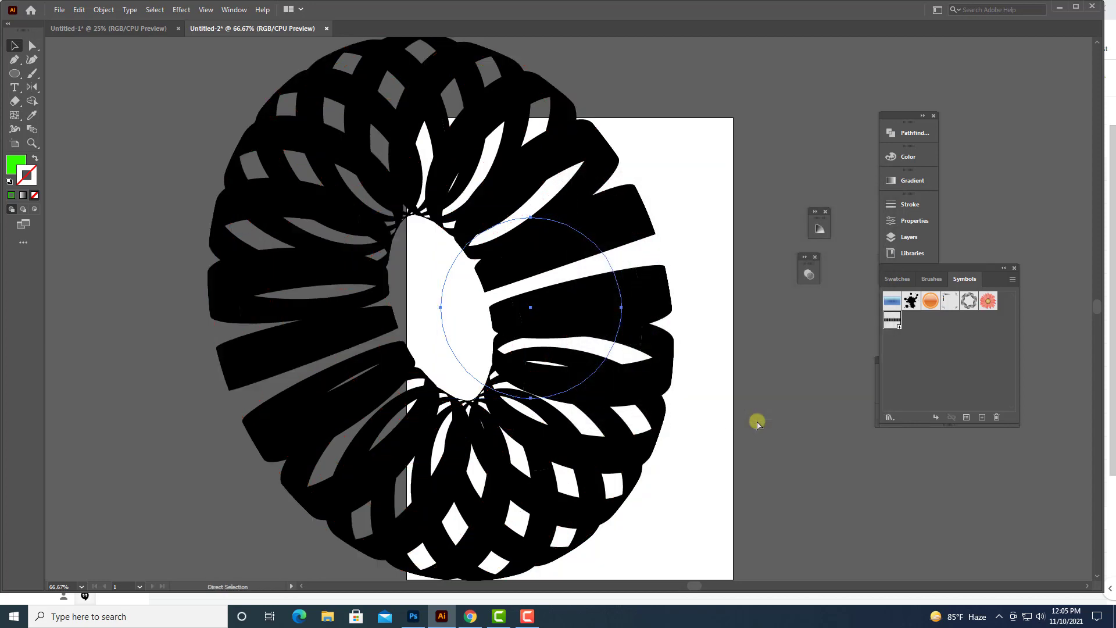
{"action": "key", "text": "ctrl+minus"}
{"action": "left_click", "coordinate": [607, 365]}
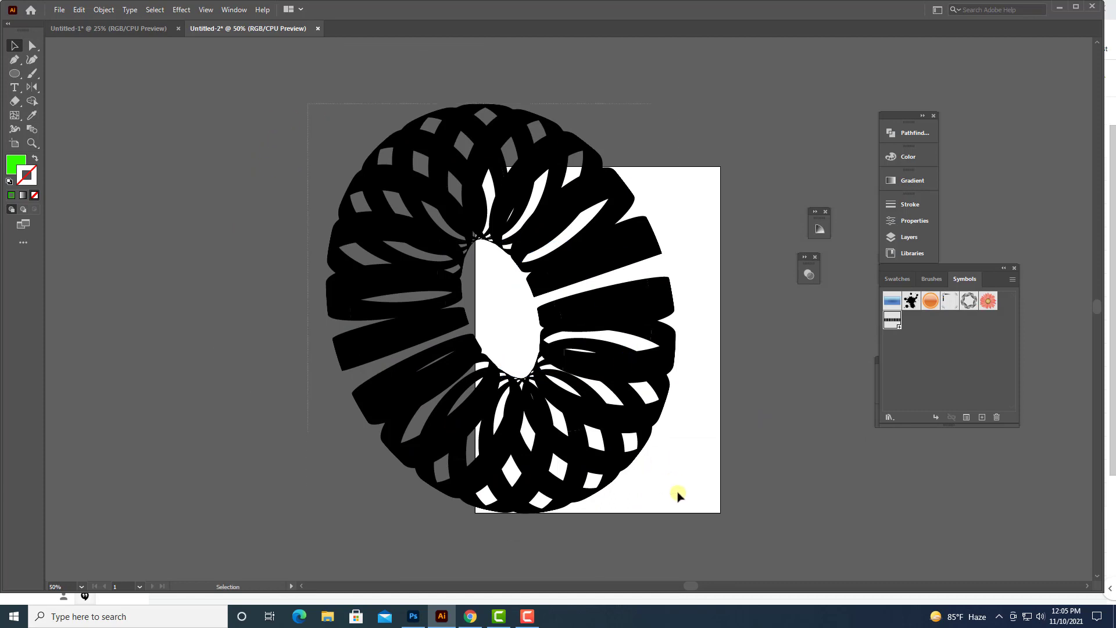
Step: Expand the see-through striped ring's appearance and ungroup the expanded artwork
{"action": "left_click", "coordinate": [104, 10]}
{"action": "left_click", "coordinate": [144, 159]}
{"action": "left_click", "coordinate": [103, 10]}
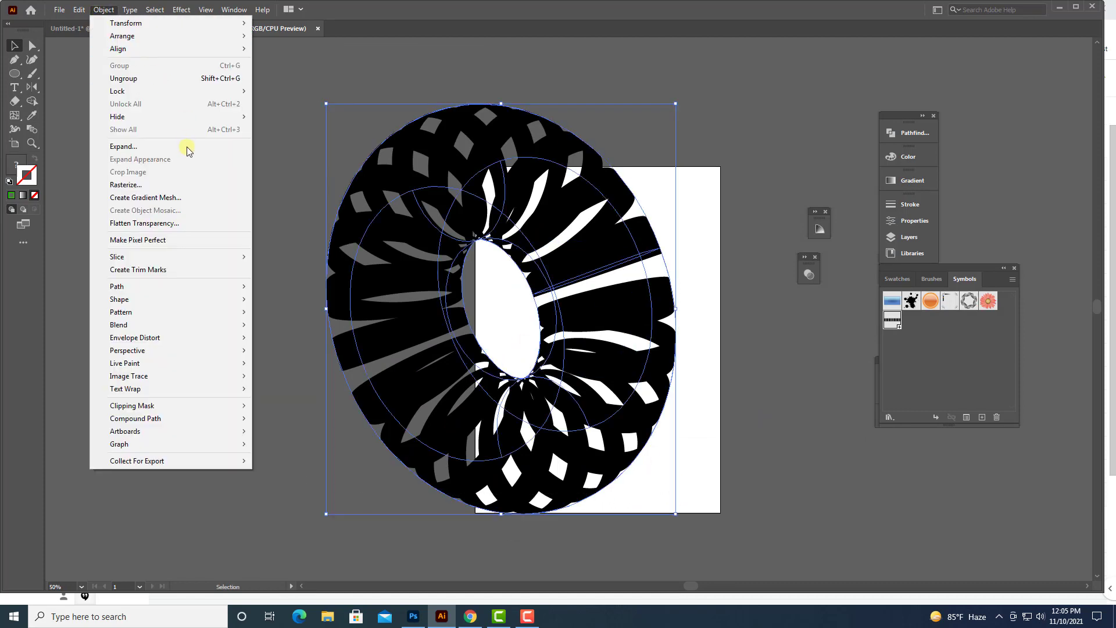
{"action": "left_click", "coordinate": [134, 145]}
{"action": "right_click", "coordinate": [437, 160]}
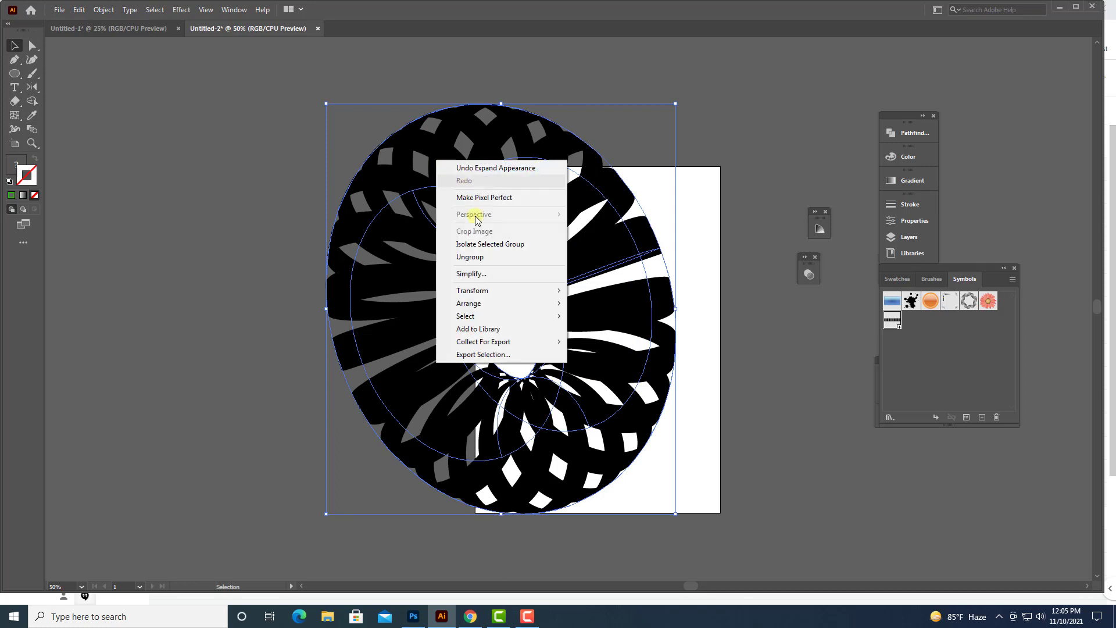
{"action": "left_click", "coordinate": [472, 257]}
Step: Ungroup the expanded ring once more to separate its mapped surface pieces
{"action": "left_click", "coordinate": [247, 250]}
{"action": "left_click", "coordinate": [577, 278]}
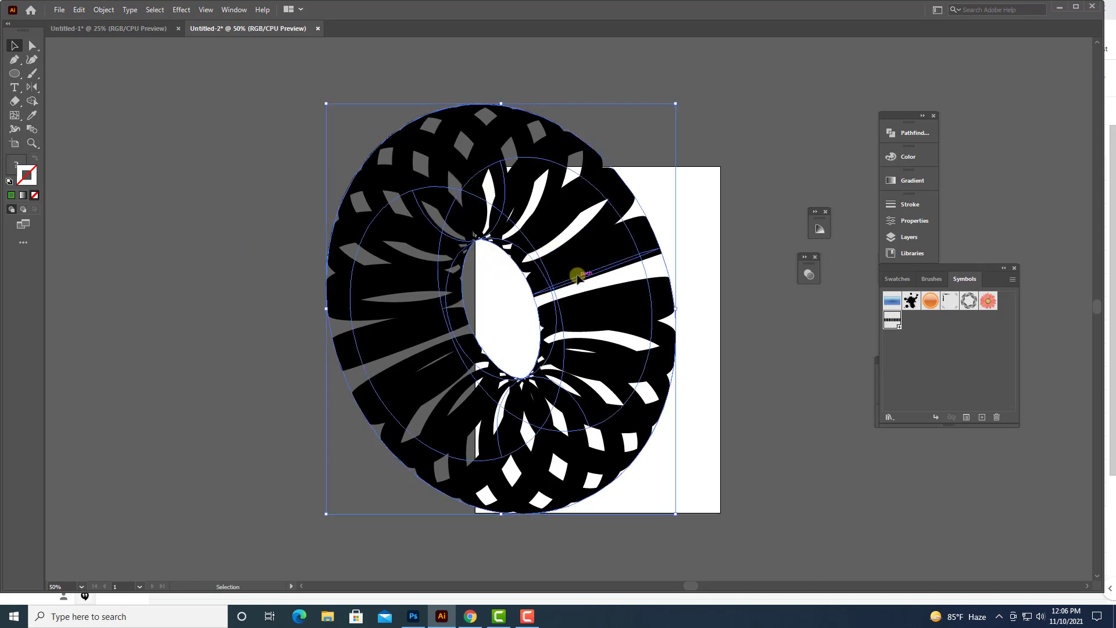
{"action": "key", "text": "Delete"}
{"action": "key", "text": "ctrl+z"}
{"action": "right_click", "coordinate": [575, 252]}
{"action": "left_click", "coordinate": [614, 349]}
Step: Delete the rear surface segment overlapping the upper-right part of the ring
{"action": "left_click", "coordinate": [741, 300]}
{"action": "left_click", "coordinate": [605, 263]}
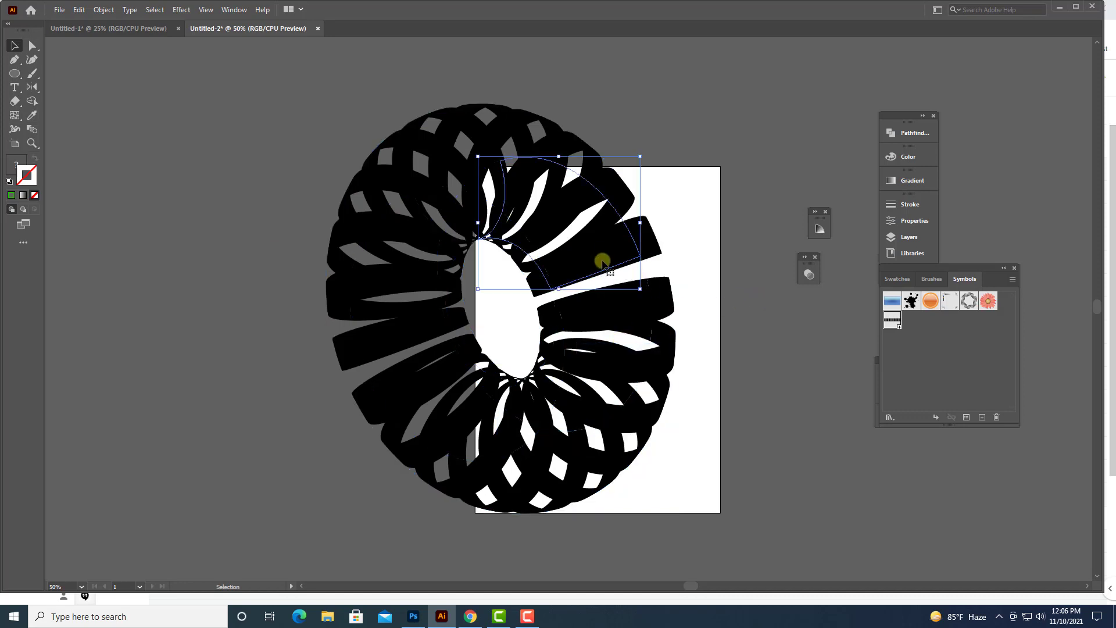
{"action": "key", "text": "Delete"}
Step: Try deleting the front outer striped surface of the ring
{"action": "left_click", "coordinate": [611, 311]}
{"action": "key", "text": "Delete"}
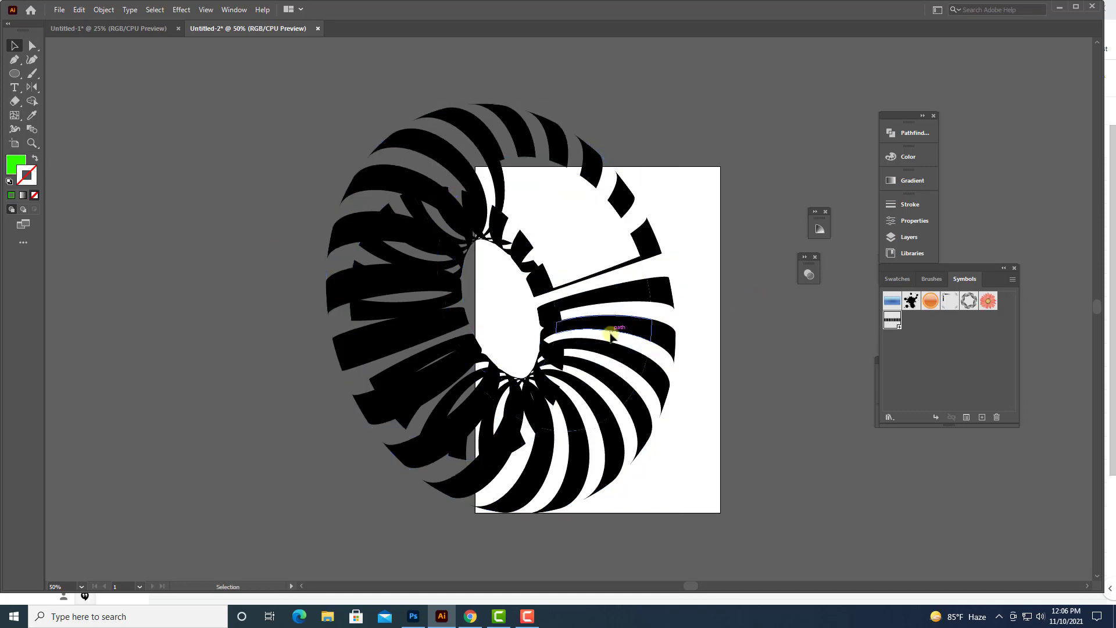
{"action": "left_click", "coordinate": [550, 305]}
{"action": "key", "text": "ctrl+z"}
{"action": "left_click", "coordinate": [727, 255]}
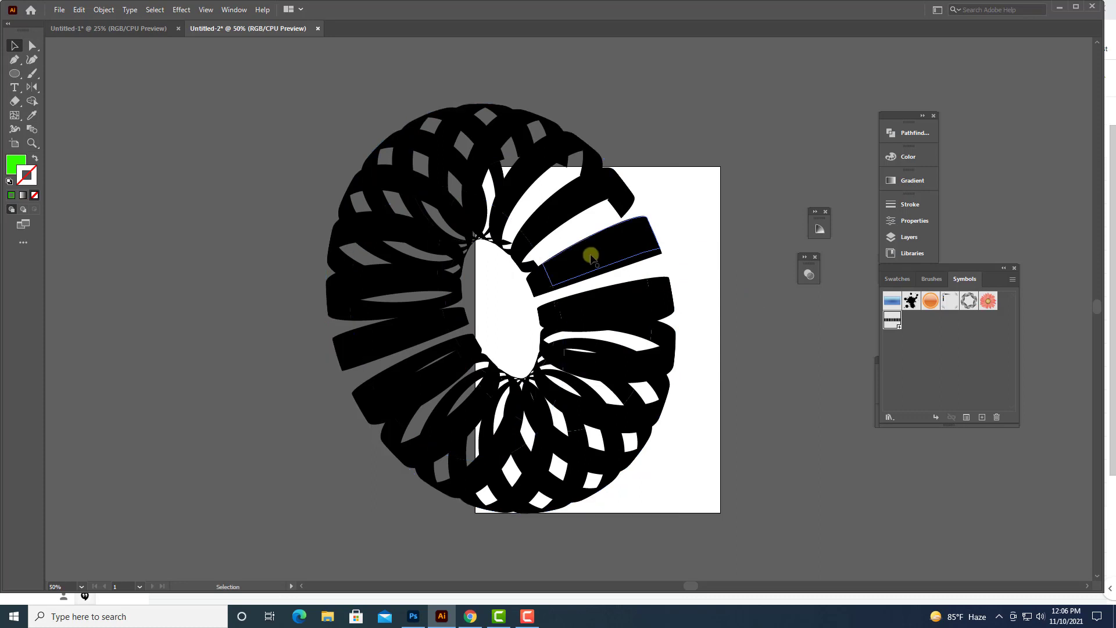
{"action": "left_click", "coordinate": [591, 260]}
{"action": "key", "text": "Delete"}
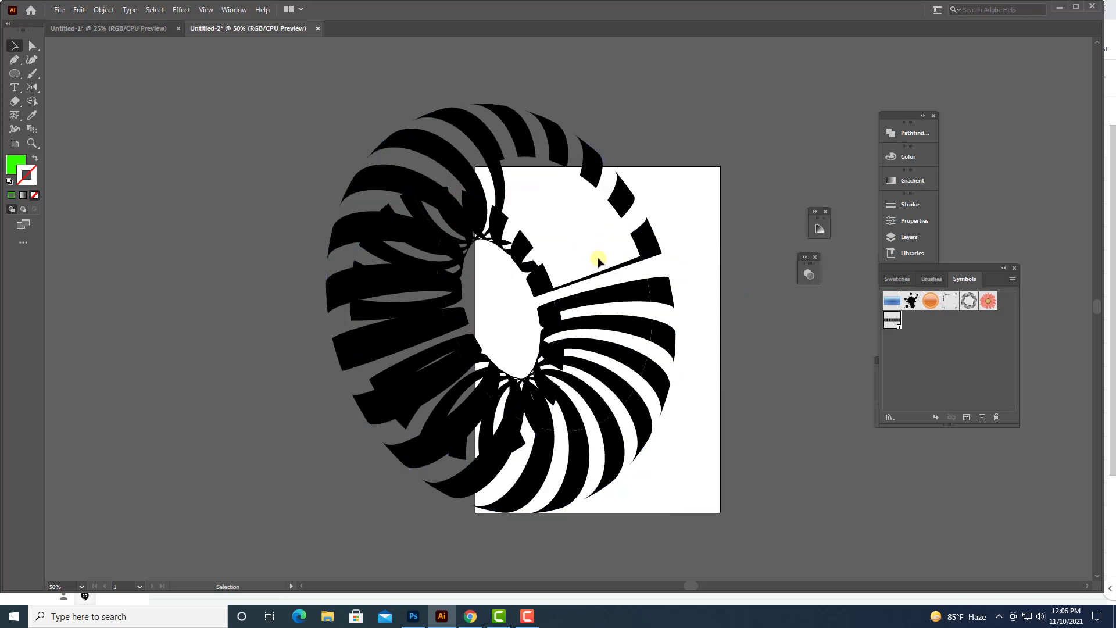
{"action": "key", "text": "ctrl+z"}
Step: Move the large rear outer striped surface away from the ring and delete it
{"action": "left_click", "coordinate": [260, 299]}
{"action": "left_click", "coordinate": [391, 340]}
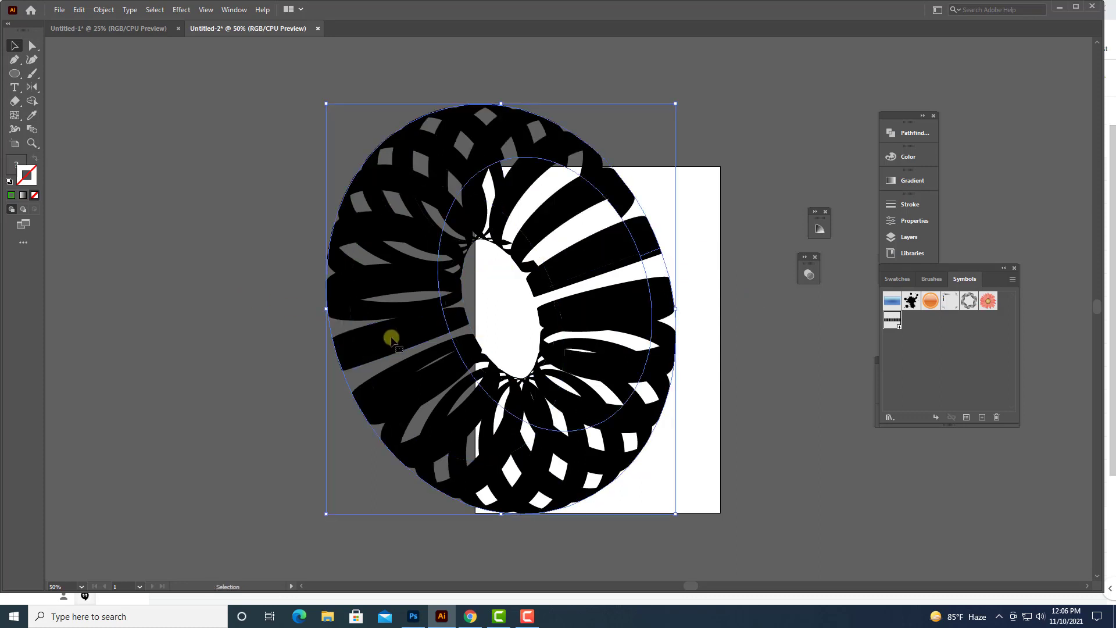
{"action": "left_click_drag", "start_coordinate": [410, 337], "coordinate": [491, 300]}
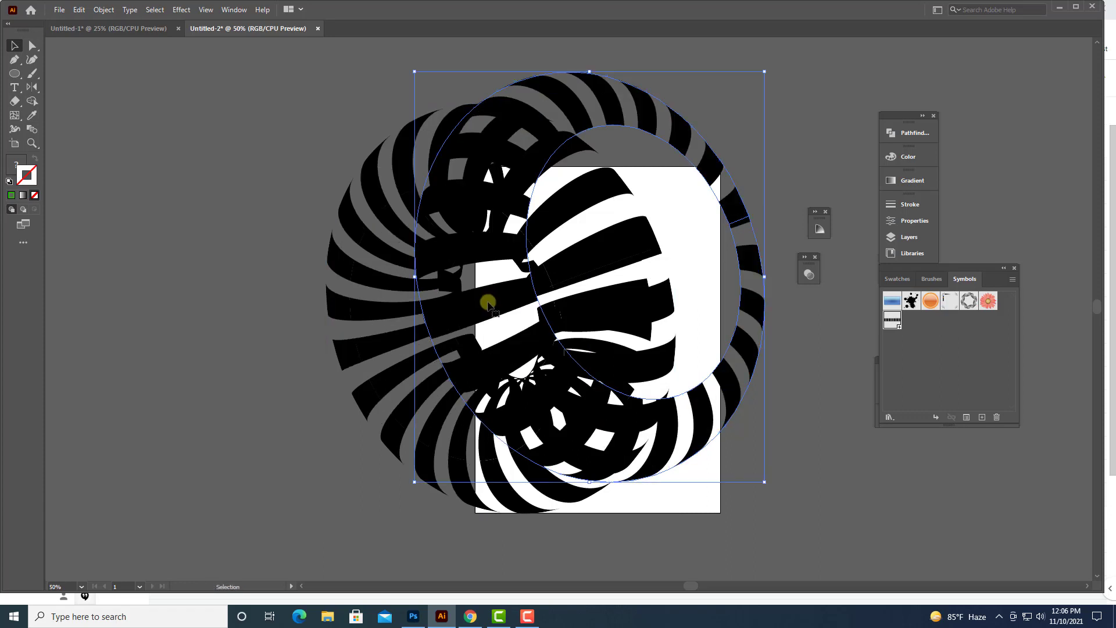
{"action": "key", "text": "Delete"}
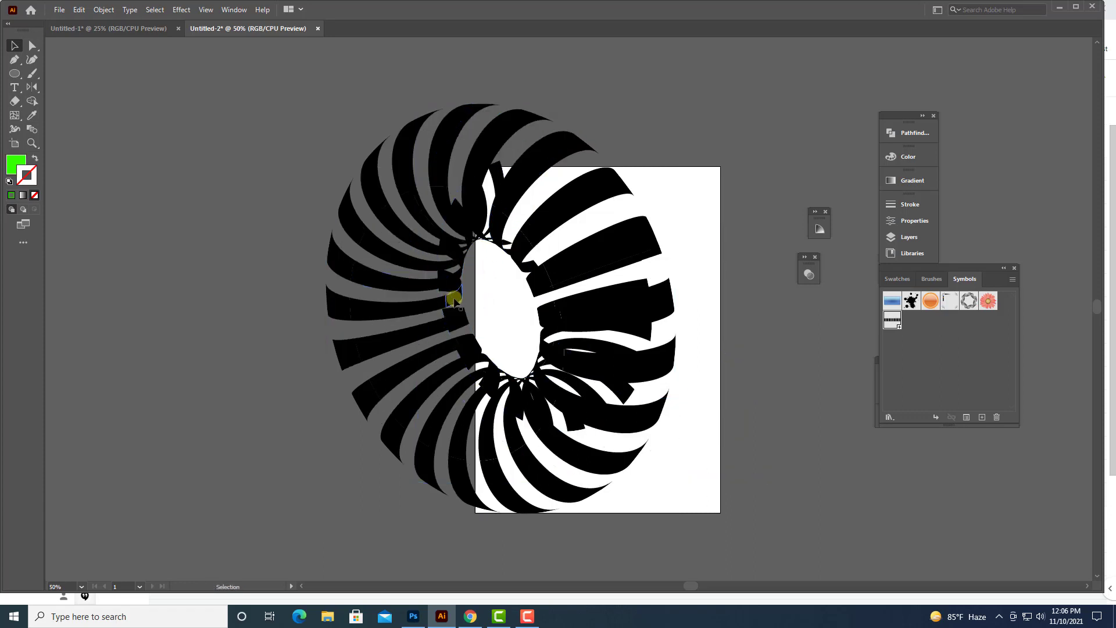
Step: Delete the overlapping rear pieces around the ring's hole and over its right side, keeping the front outer surface in place
{"action": "left_click", "coordinate": [452, 288]}
{"action": "key", "text": "Delete"}
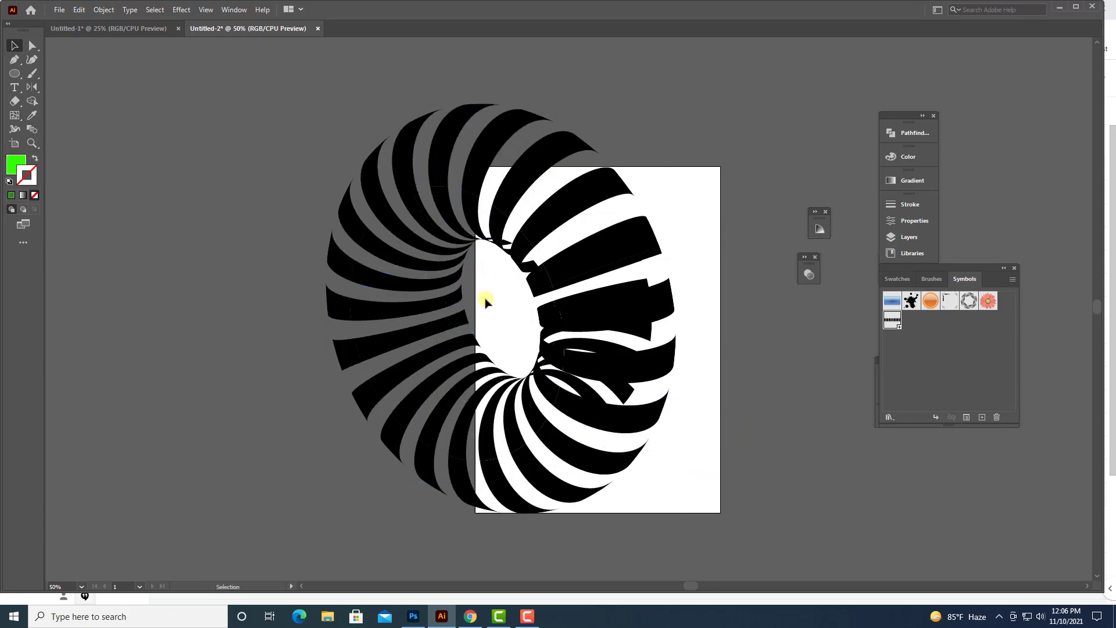
{"action": "left_click", "coordinate": [521, 258]}
{"action": "key", "text": "Delete"}
{"action": "left_click_drag", "start_coordinate": [526, 255], "coordinate": [562, 205]}
{"action": "key", "text": "ctrl+z"}
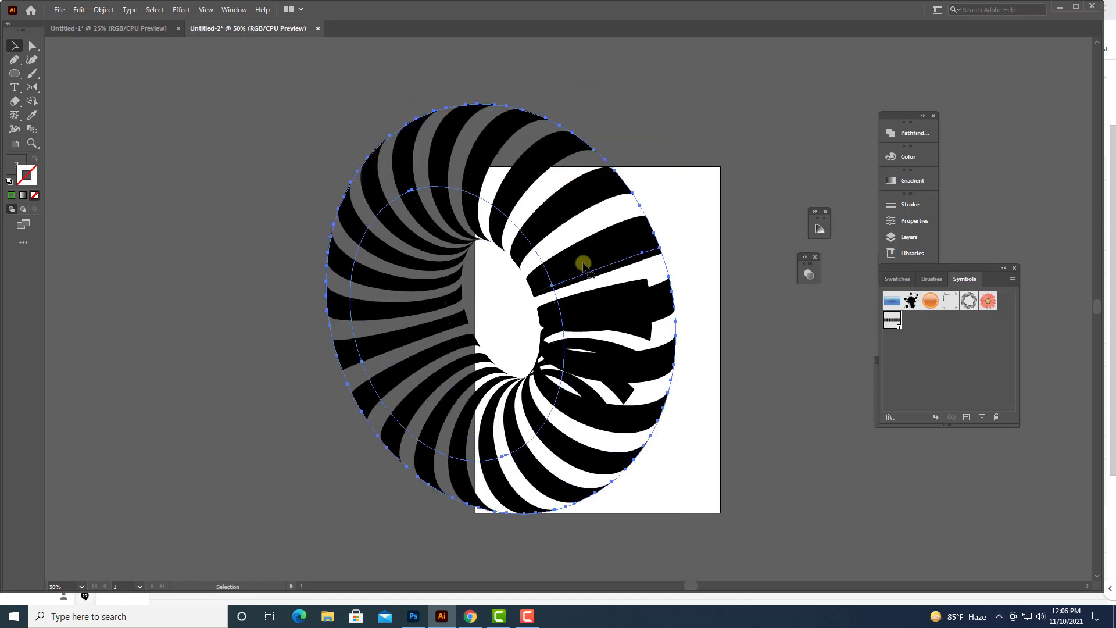
{"action": "left_click", "coordinate": [611, 313]}
{"action": "key", "text": "Delete"}
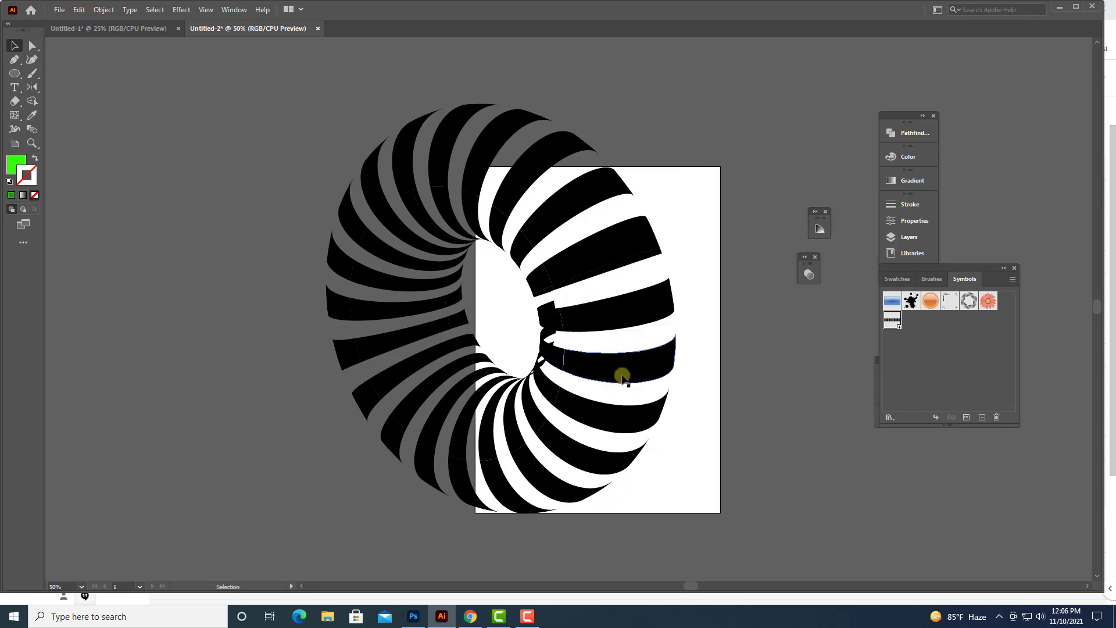
Step: Try moving the front outer striped surface aside and deleting it
{"action": "left_click", "coordinate": [594, 260]}
{"action": "right_click", "coordinate": [607, 249]}
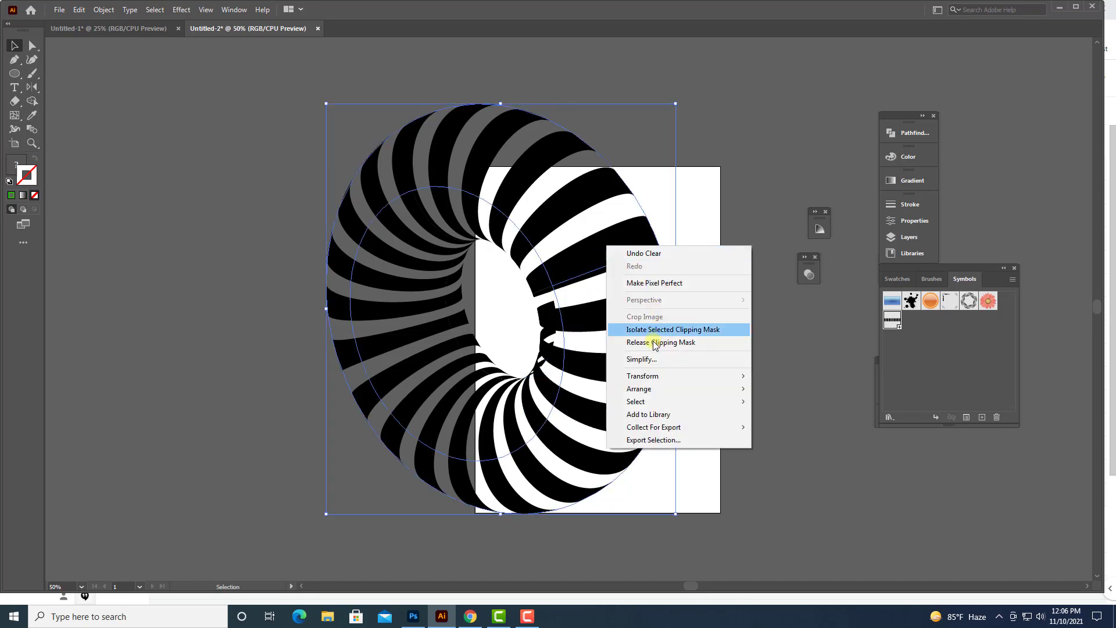
{"action": "left_click", "coordinate": [653, 267]}
{"action": "left_click_drag", "start_coordinate": [610, 241], "coordinate": [640, 201]}
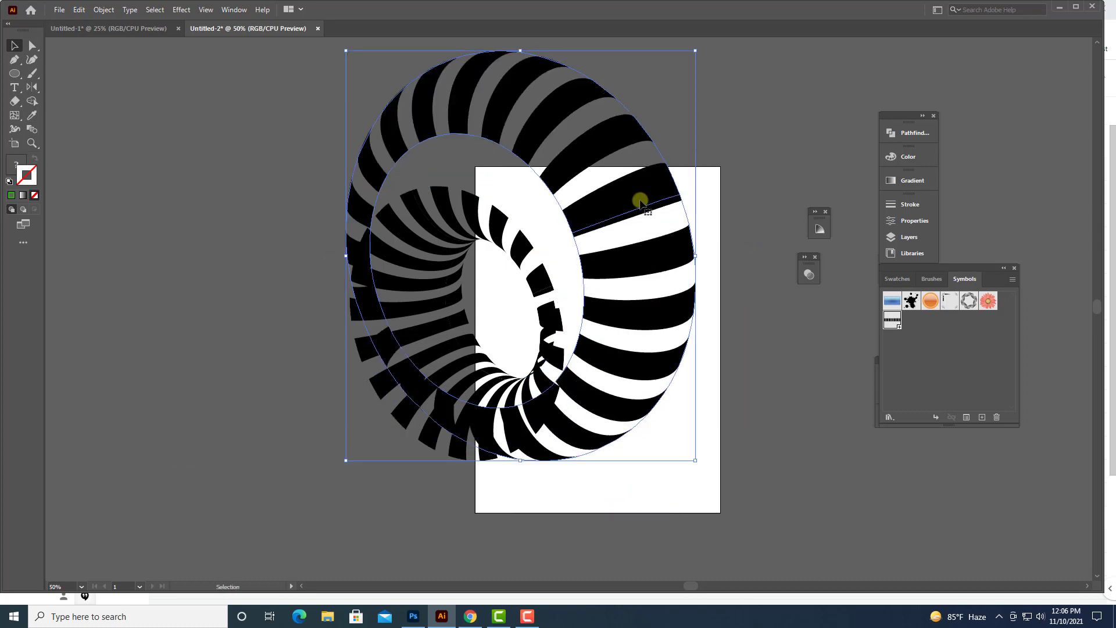
{"action": "key", "text": "Delete"}
{"action": "key", "text": "ctrl+z"}
{"action": "key", "text": "ctrl+z"}
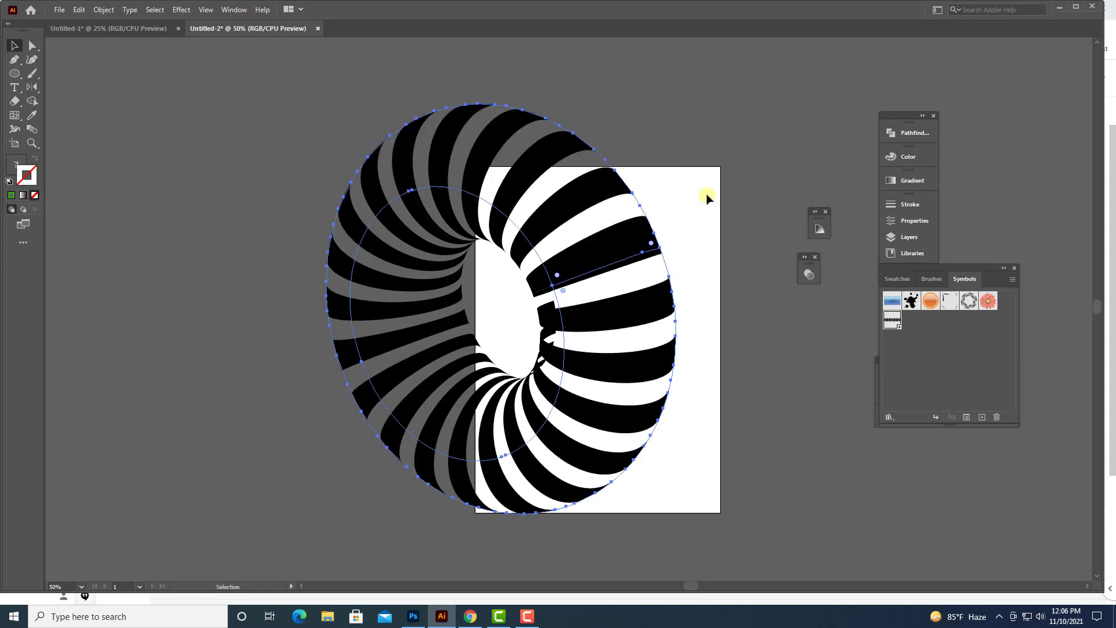
{"action": "left_click", "coordinate": [710, 194]}
{"action": "left_click", "coordinate": [611, 258]}
{"action": "right_click", "coordinate": [611, 250]}
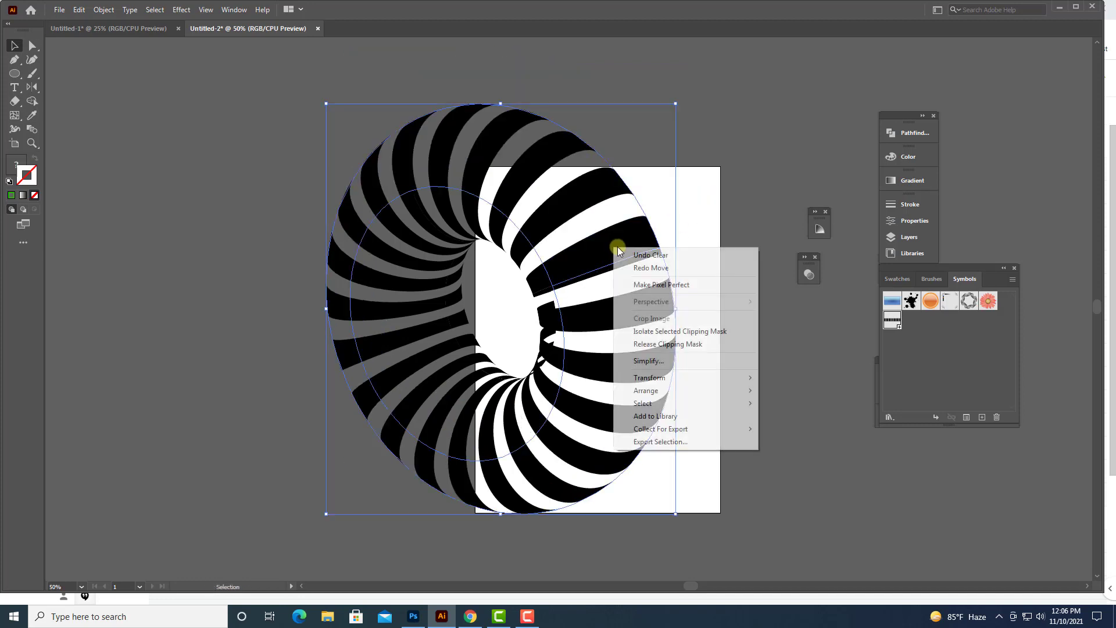
{"action": "left_click", "coordinate": [731, 216]}
{"action": "left_click", "coordinate": [615, 254]}
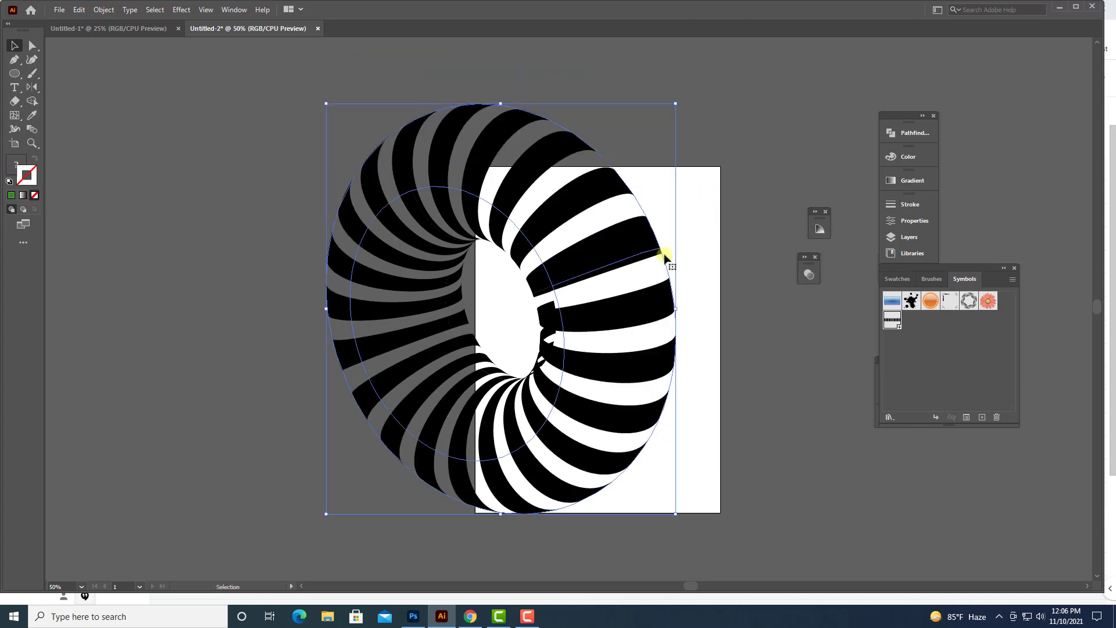
{"action": "left_click", "coordinate": [720, 238]}
Step: Delete the leftover overlapping piece along the right edge of the ring's hole
{"action": "left_click", "coordinate": [549, 315]}
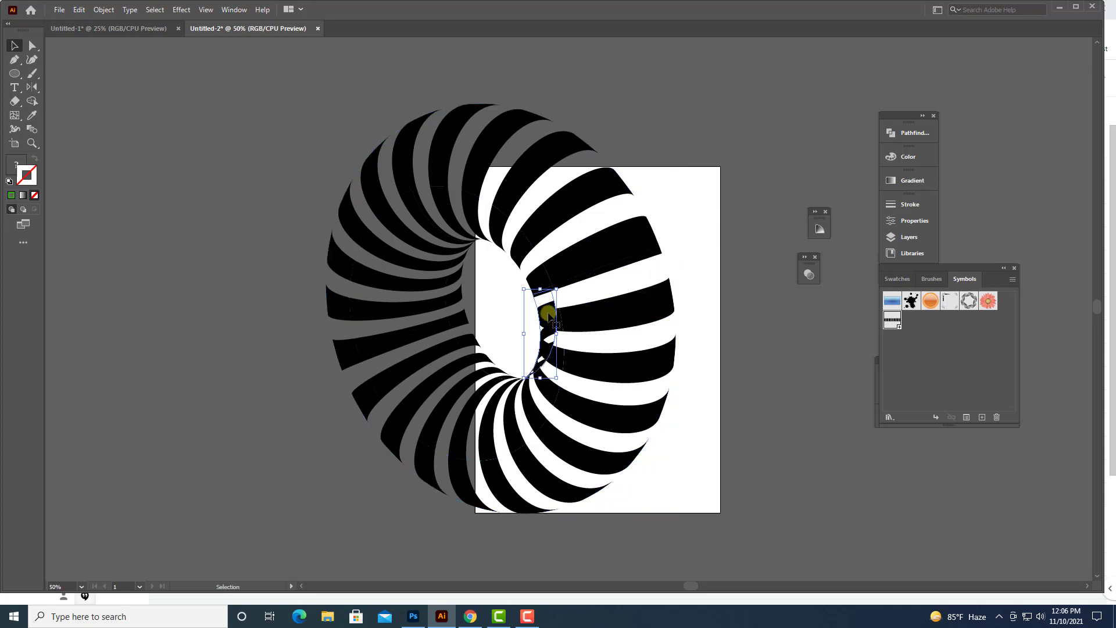
{"action": "key", "text": "Delete"}
{"action": "key", "text": "ctrl+minus"}
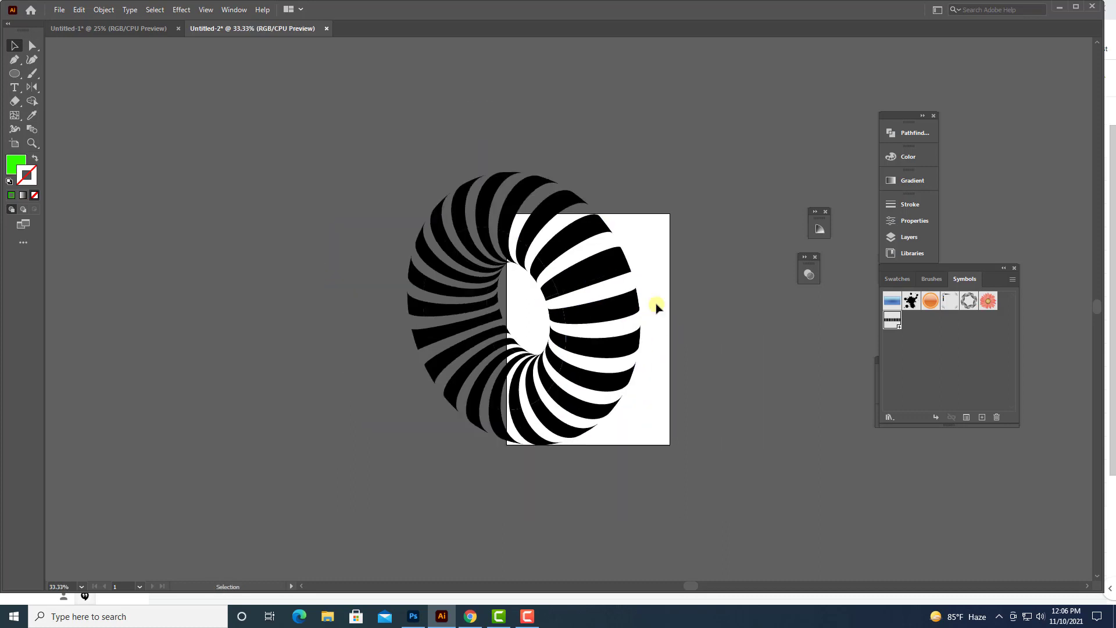
Step: Select the whole cleaned-up black striped ring and cut it to the clipboard
{"action": "key", "text": "ctrl+a"}
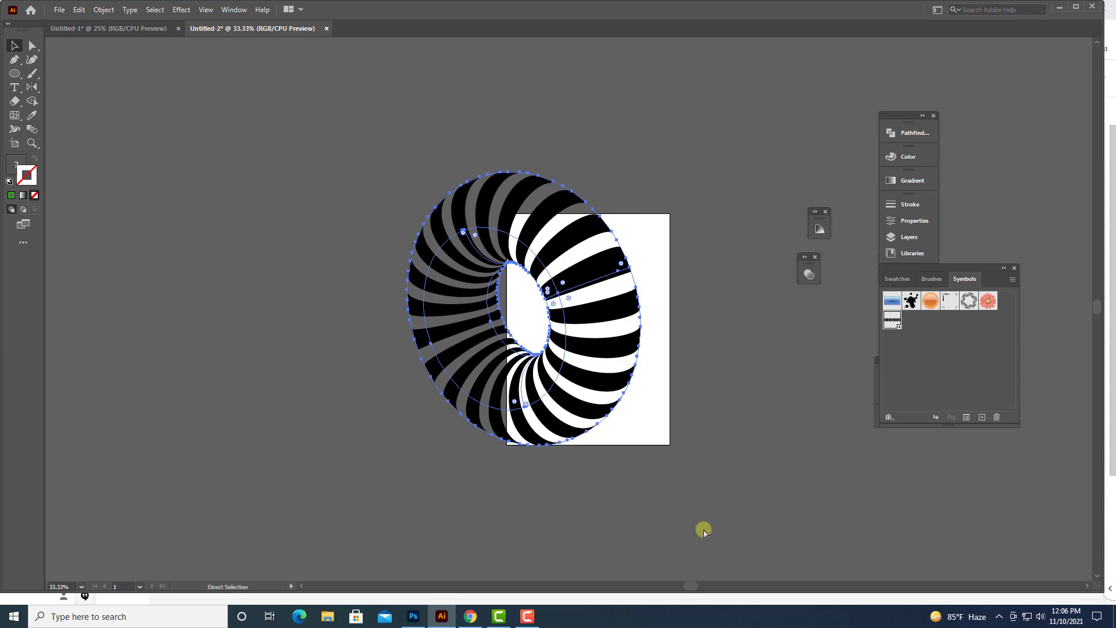
{"action": "key", "text": "v"}
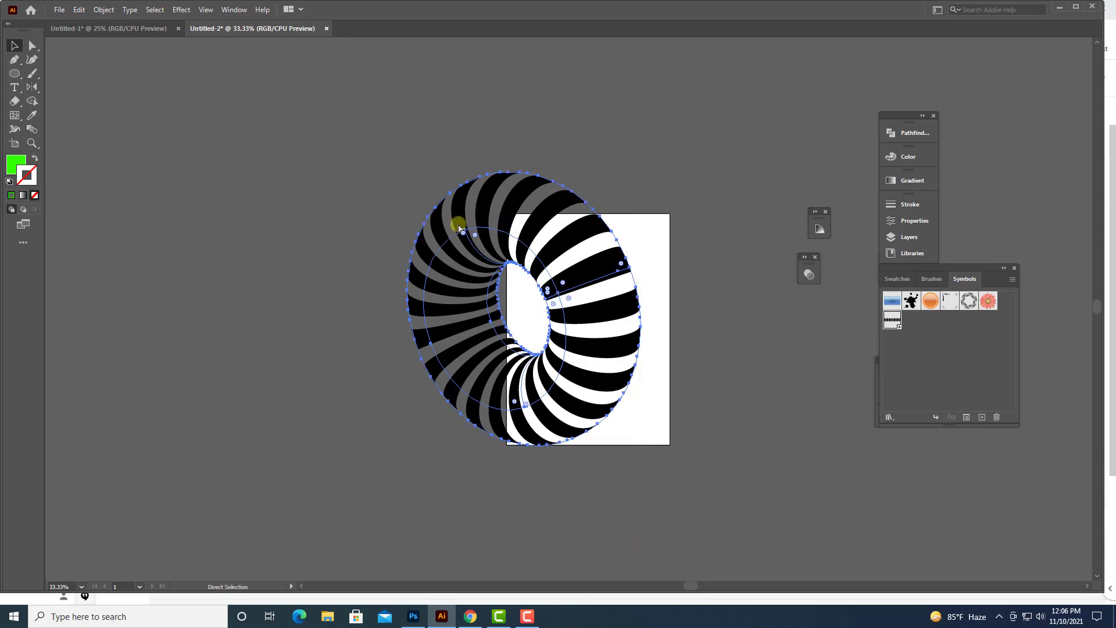
{"action": "key", "text": "Delete"}
Step: Delete the flat black stripe pattern below the artboard in the Untitled-1 document
{"action": "left_click", "coordinate": [128, 29]}
{"action": "scroll", "coordinate": [498, 262], "scroll_direction": "down", "scroll_amount": 2}
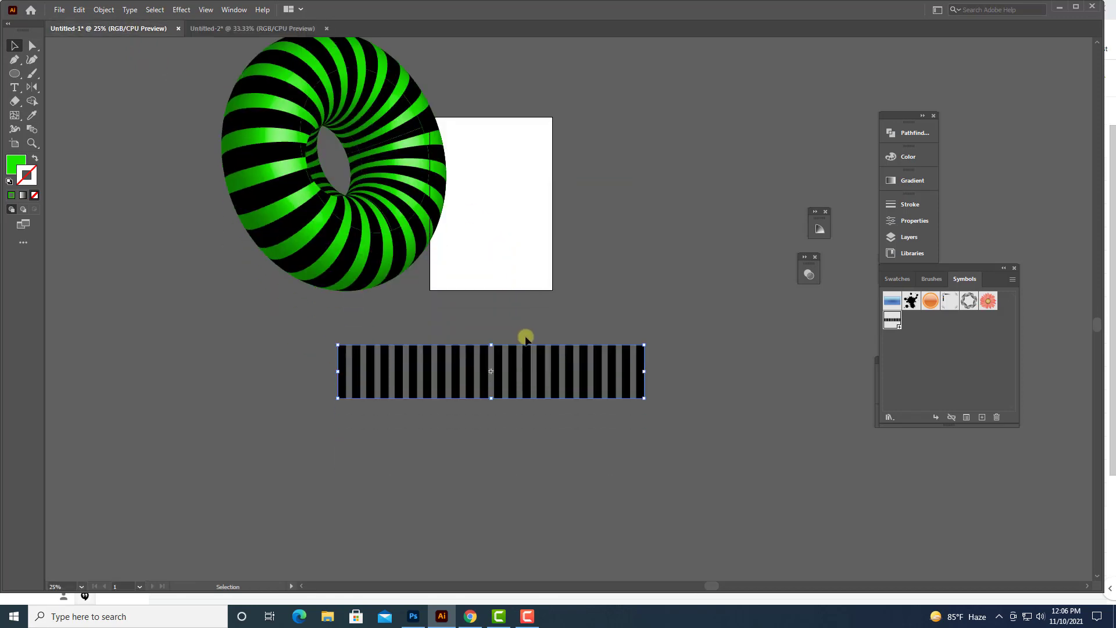
{"action": "scroll", "coordinate": [525, 332], "scroll_direction": "up", "scroll_amount": 1}
{"action": "key", "text": "Delete"}
{"action": "scroll", "coordinate": [525, 343], "scroll_direction": "up", "scroll_amount": 2}
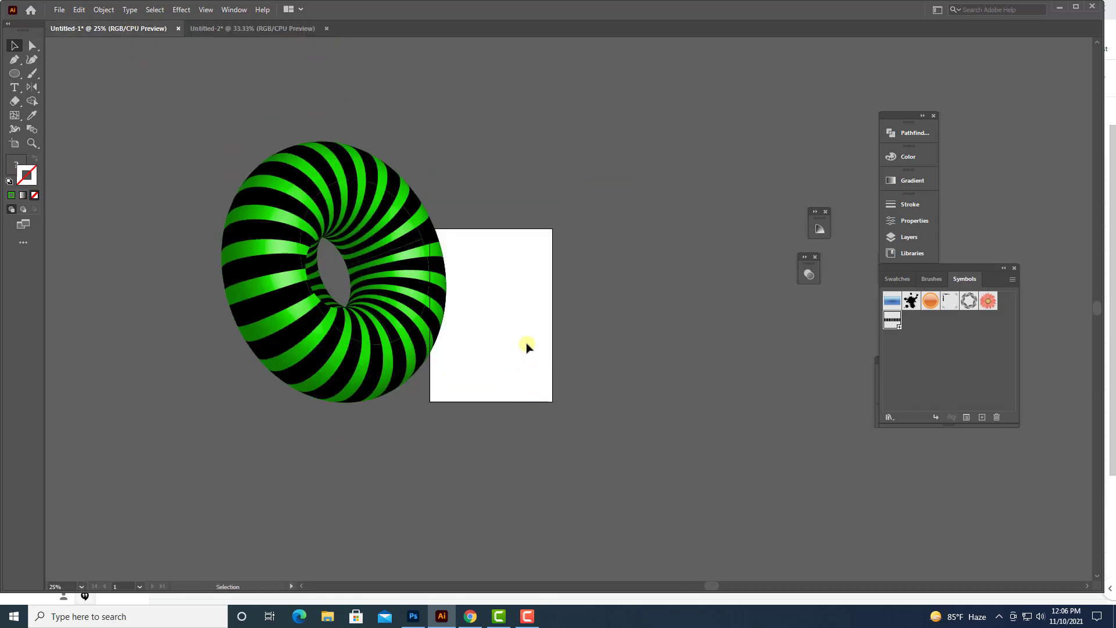
Step: Paste the black striped ring into Untitled-1, hide the artboards and place the ring beside the green one
{"action": "key", "text": "ctrl+v"}
{"action": "left_click_drag", "start_coordinate": [652, 308], "coordinate": [706, 278]}
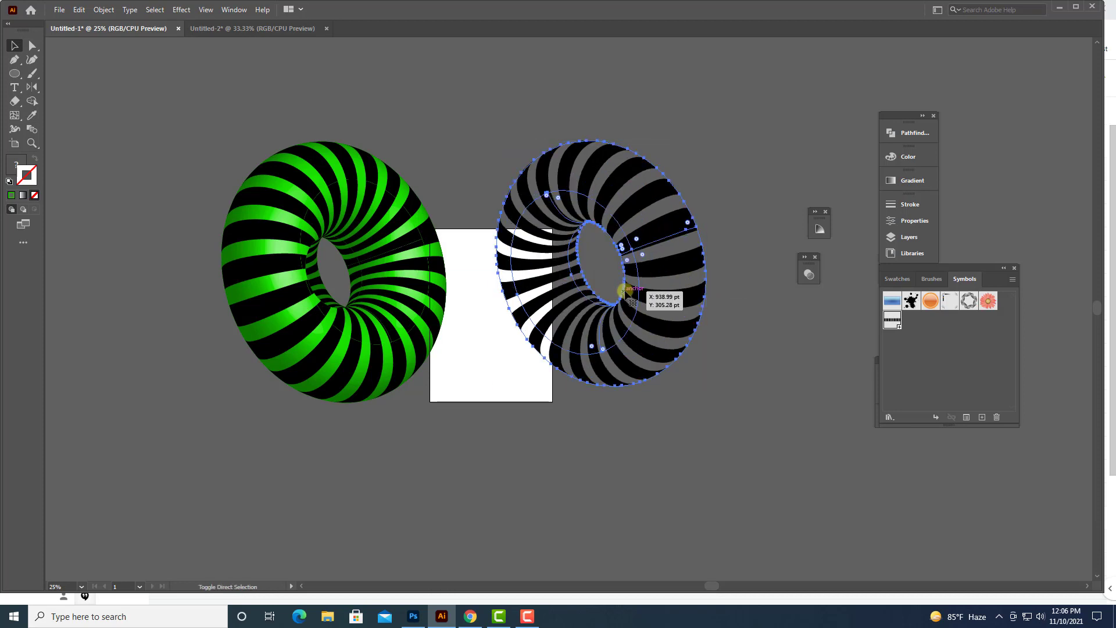
{"action": "key", "text": "ctrl+shift+h"}
{"action": "left_click_drag", "start_coordinate": [617, 313], "coordinate": [576, 355]}
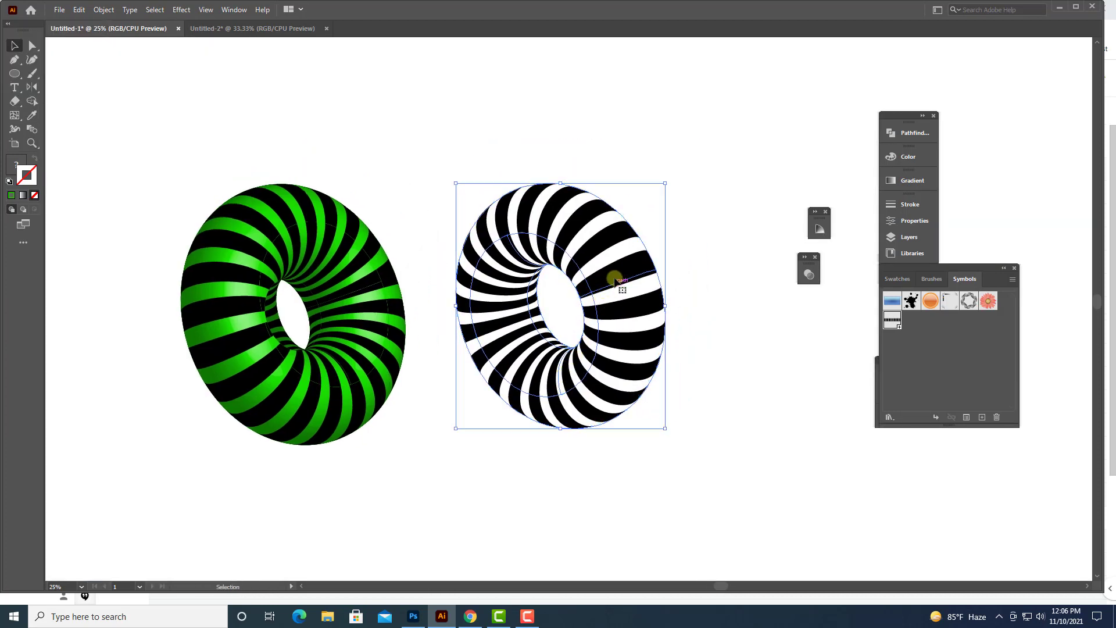
{"action": "left_click_drag", "start_coordinate": [614, 279], "coordinate": [598, 290]}
{"action": "left_click", "coordinate": [399, 472]}
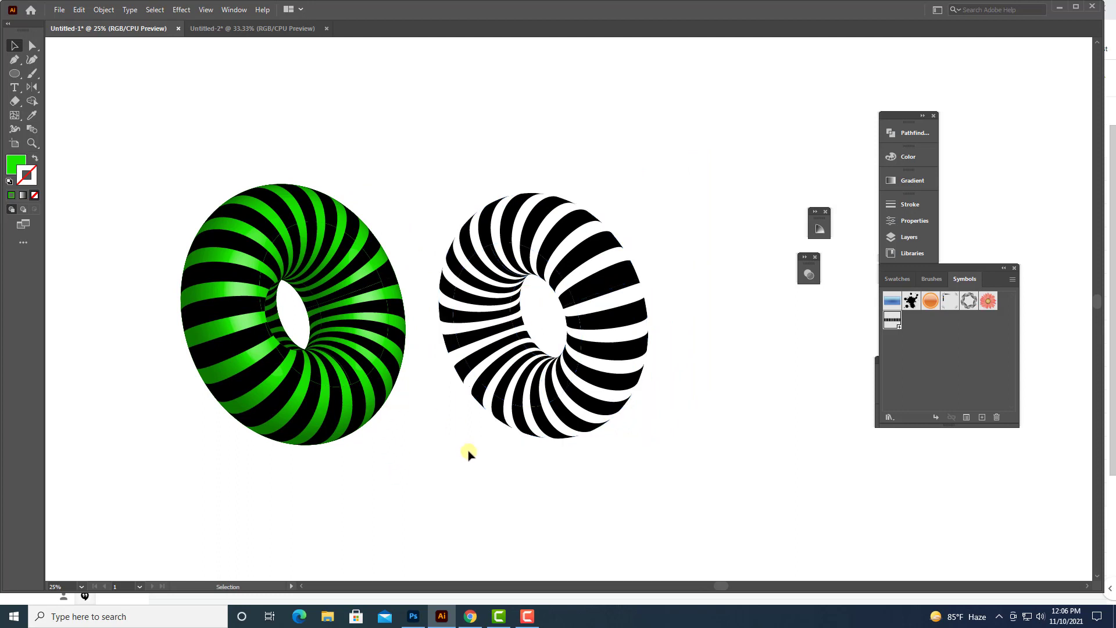
{"action": "scroll", "coordinate": [468, 453], "scroll_direction": "down", "scroll_amount": 1}
{"action": "left_click_drag", "start_coordinate": [327, 182], "coordinate": [705, 500]}
{"action": "left_click", "coordinate": [705, 500]}
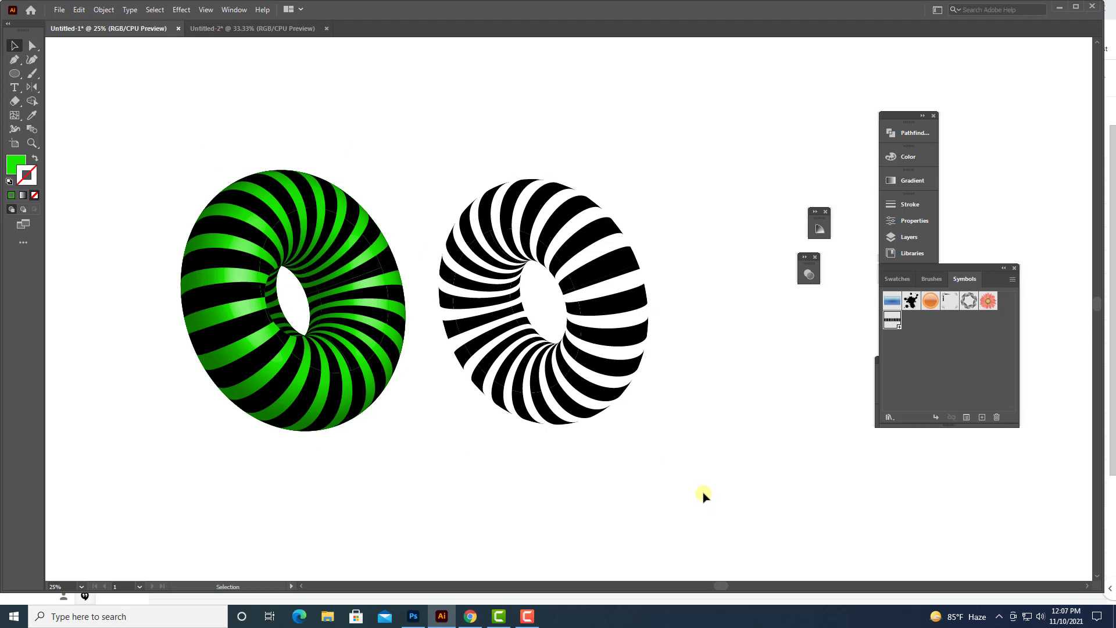
{"action": "left_click_drag", "start_coordinate": [186, 142], "coordinate": [701, 461]}
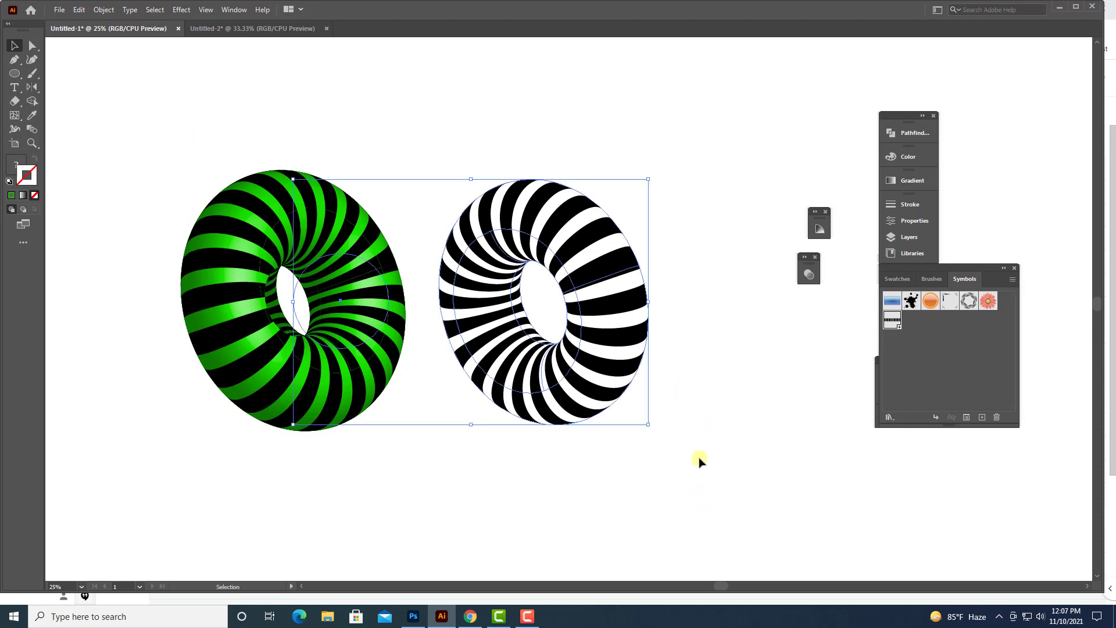
{"action": "left_click", "coordinate": [694, 468]}
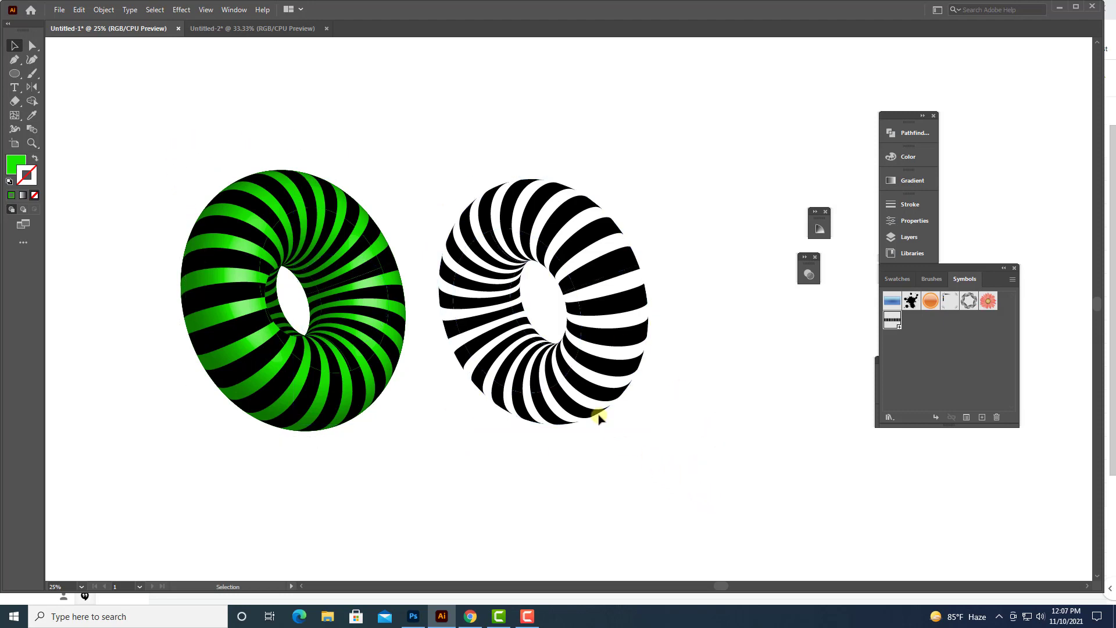
Step: Try merging the black ring's pieces with the Pathfinder Unite operation, and undo it
{"action": "left_click", "coordinate": [610, 340]}
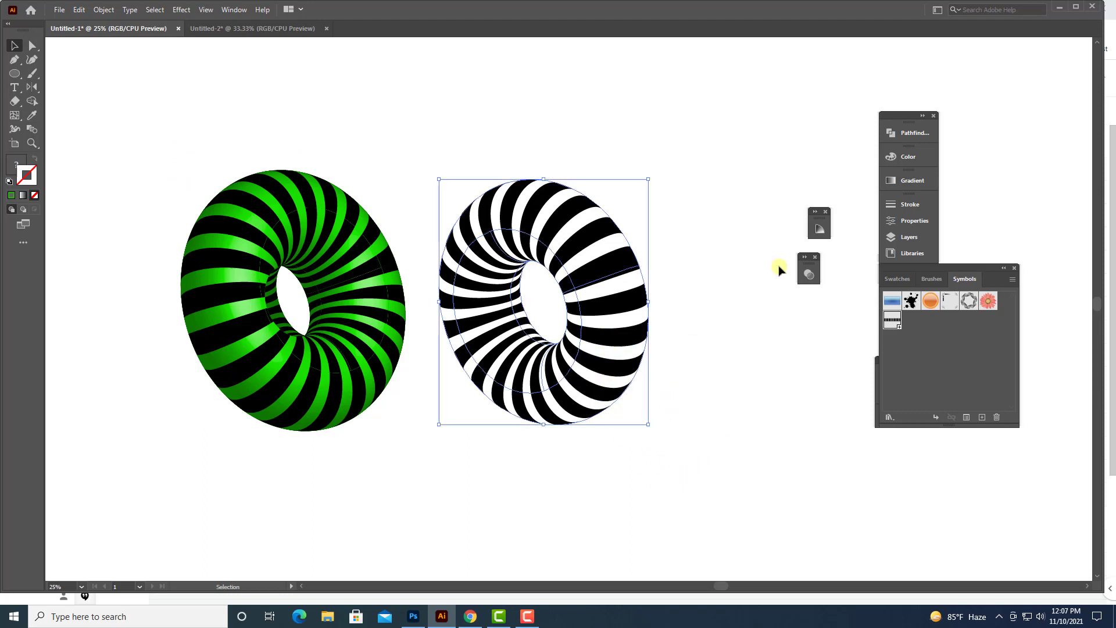
{"action": "left_click", "coordinate": [910, 133]}
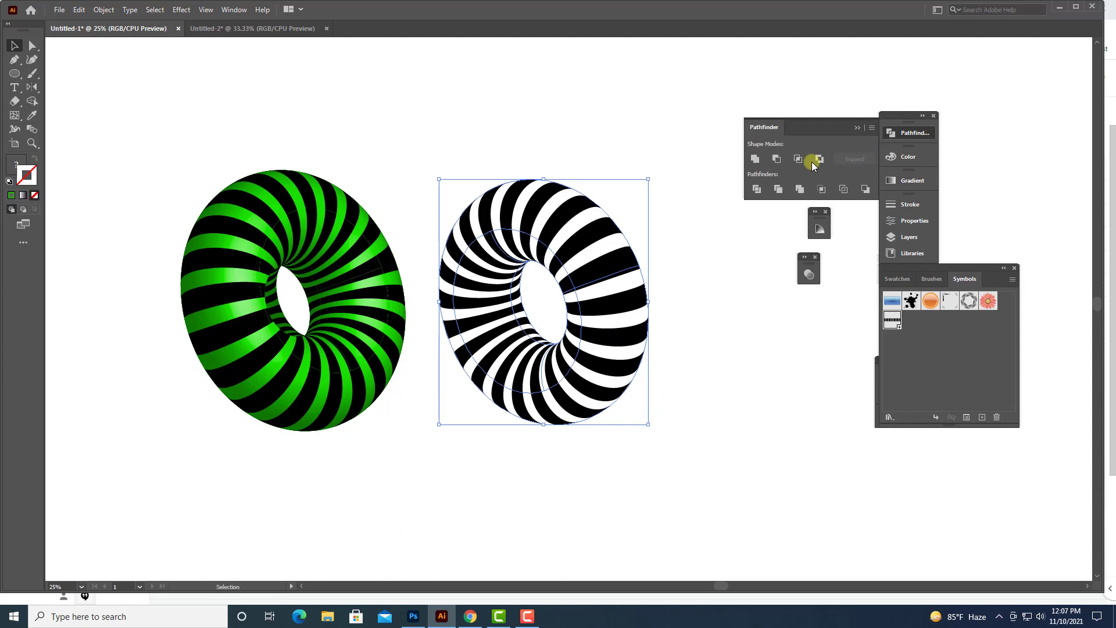
{"action": "left_click", "coordinate": [756, 158]}
{"action": "key", "text": "ctrl+z"}
{"action": "left_click", "coordinate": [769, 297]}
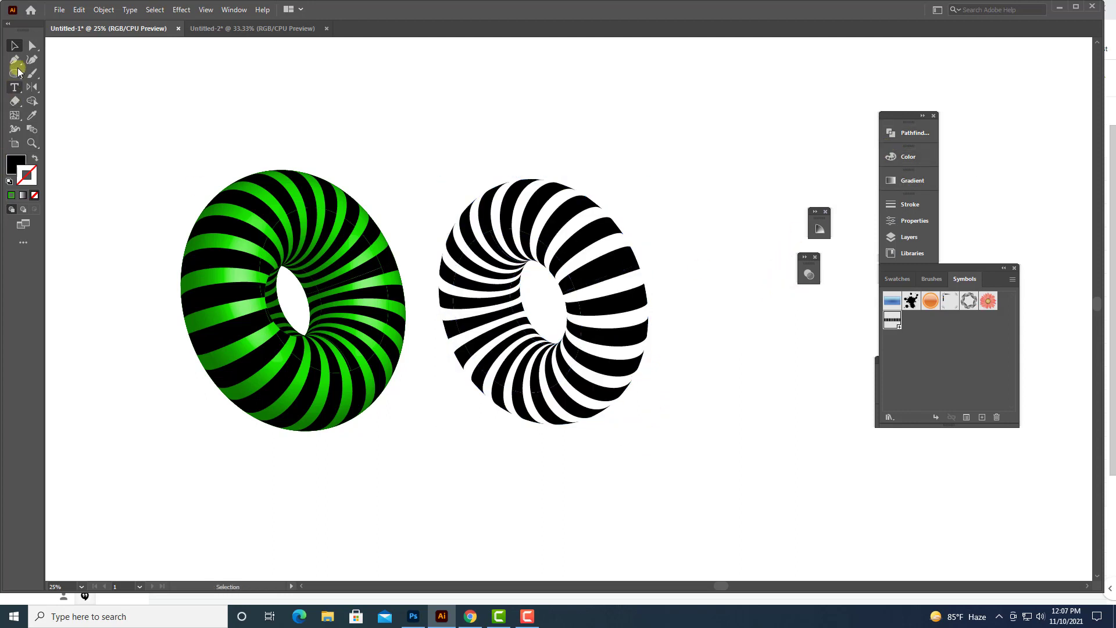
Step: Try filling all the stripes of the black ring with a white-to-black linear gradient
{"action": "left_click", "coordinate": [32, 46]}
{"action": "left_click", "coordinate": [510, 202]}
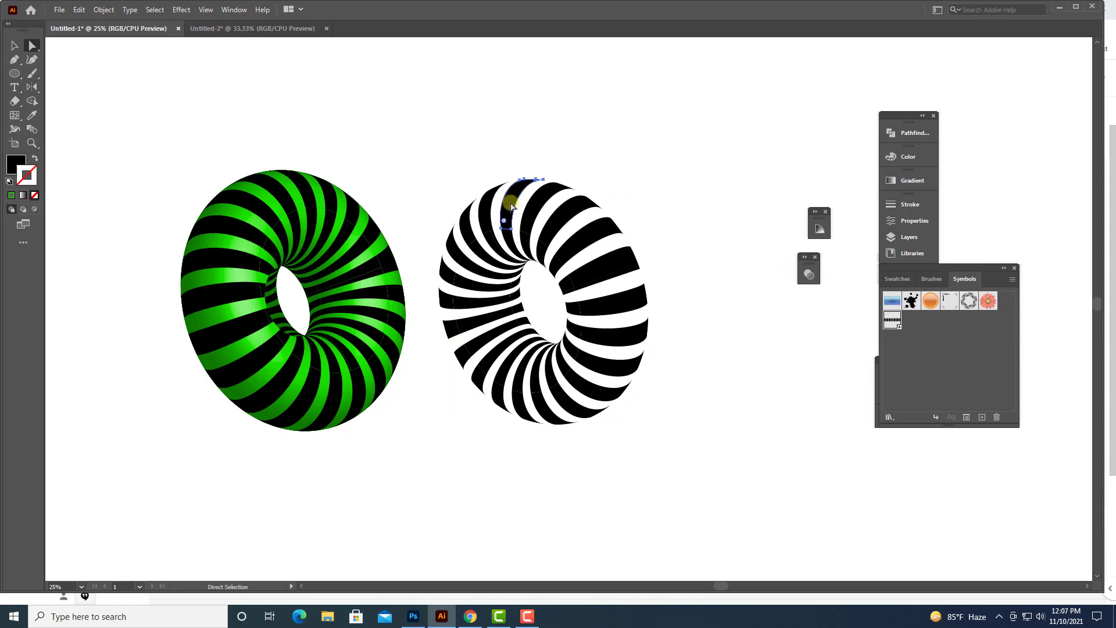
{"action": "left_click", "coordinate": [511, 205], "text": "alt"}
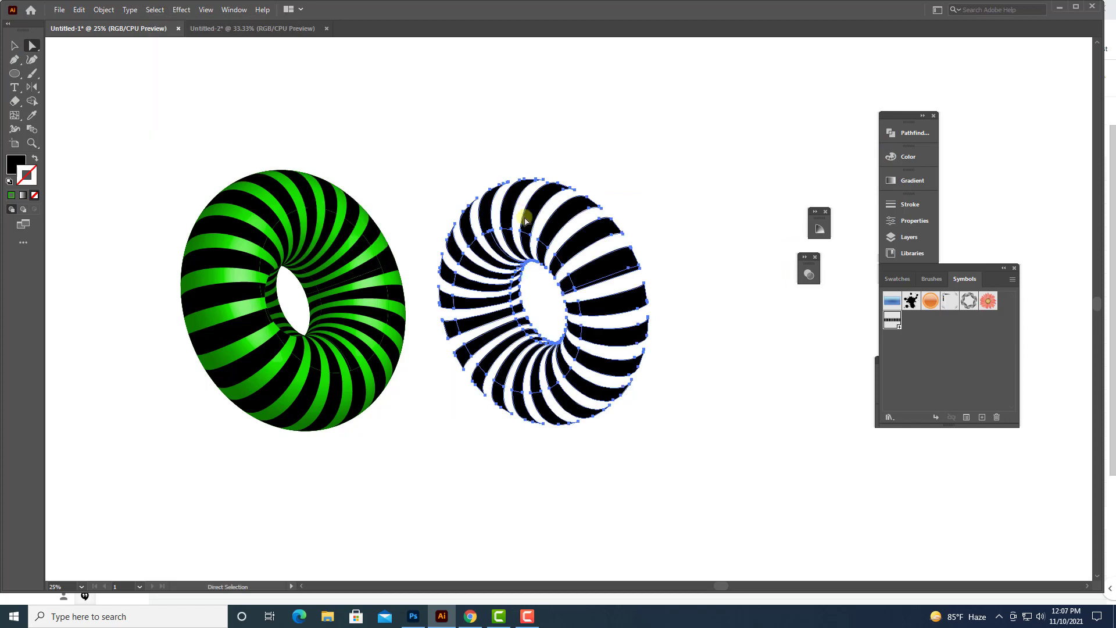
{"action": "left_click", "coordinate": [16, 47]}
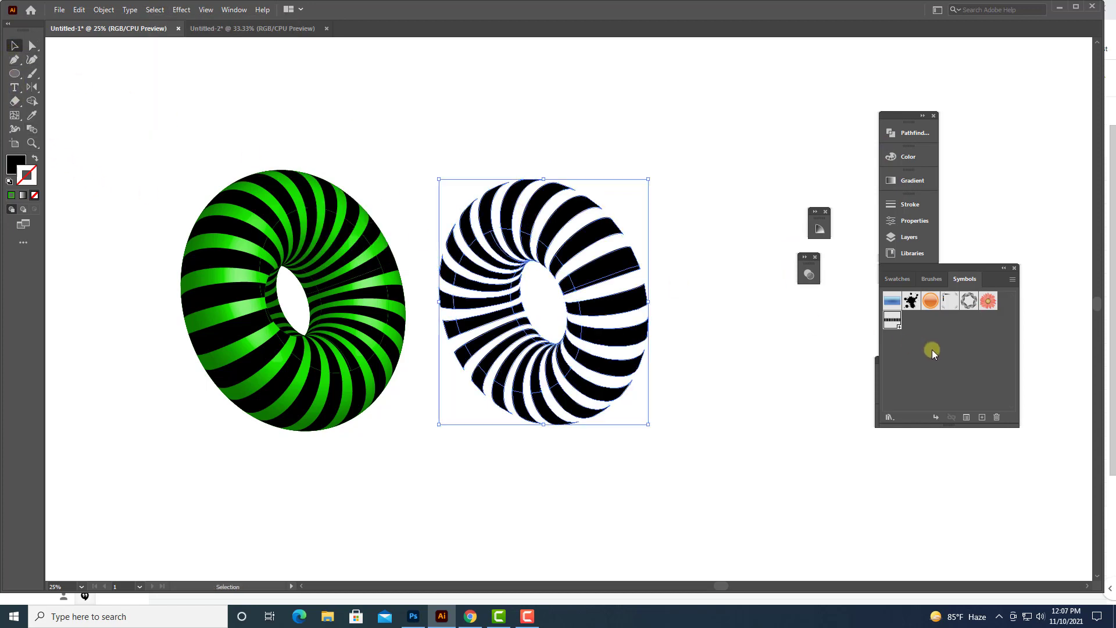
{"action": "left_click", "coordinate": [910, 180]}
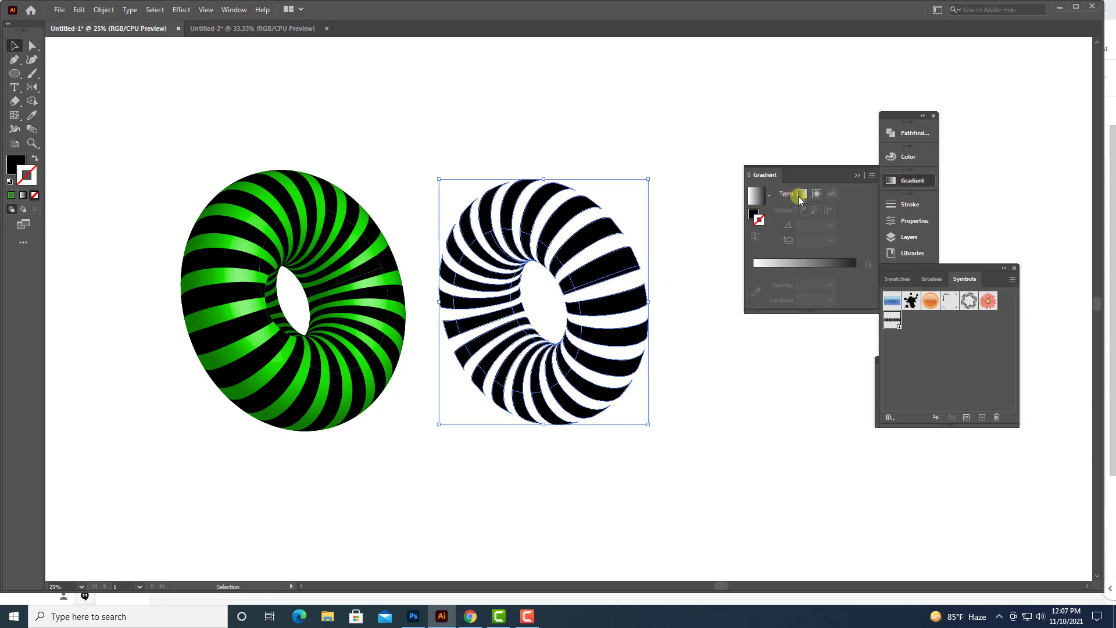
{"action": "left_click", "coordinate": [783, 208]}
{"action": "left_click", "coordinate": [803, 194]}
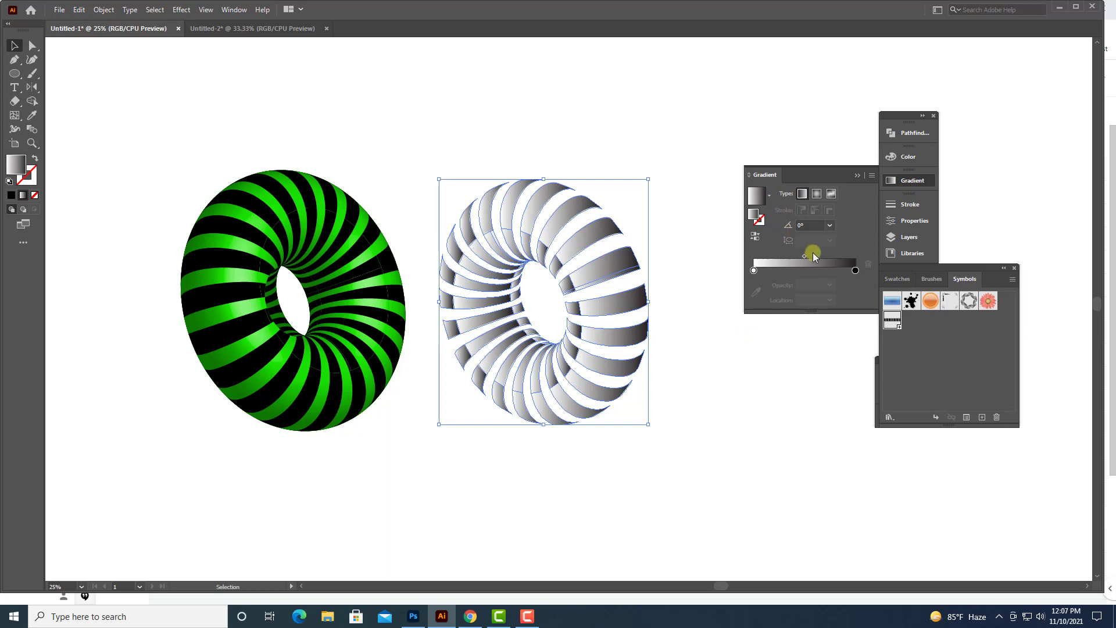
Step: Set the stripe gradient's angle to 90° and deselect the ring
{"action": "left_click", "coordinate": [813, 226]}
{"action": "type", "text": "90"}
{"action": "key", "text": "Return"}
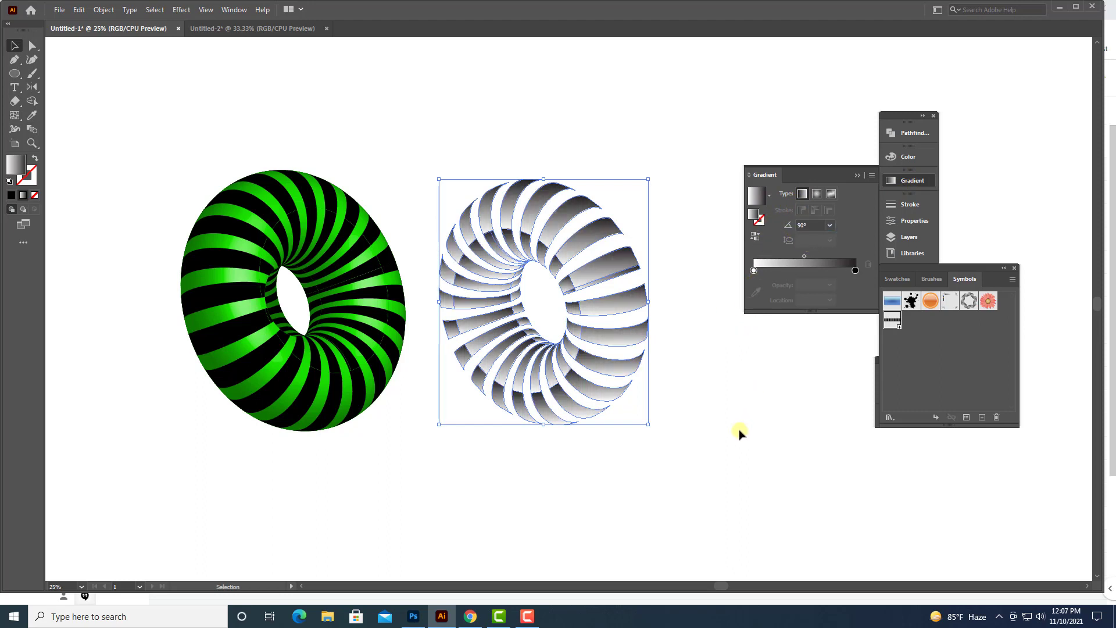
{"action": "left_click", "coordinate": [739, 433]}
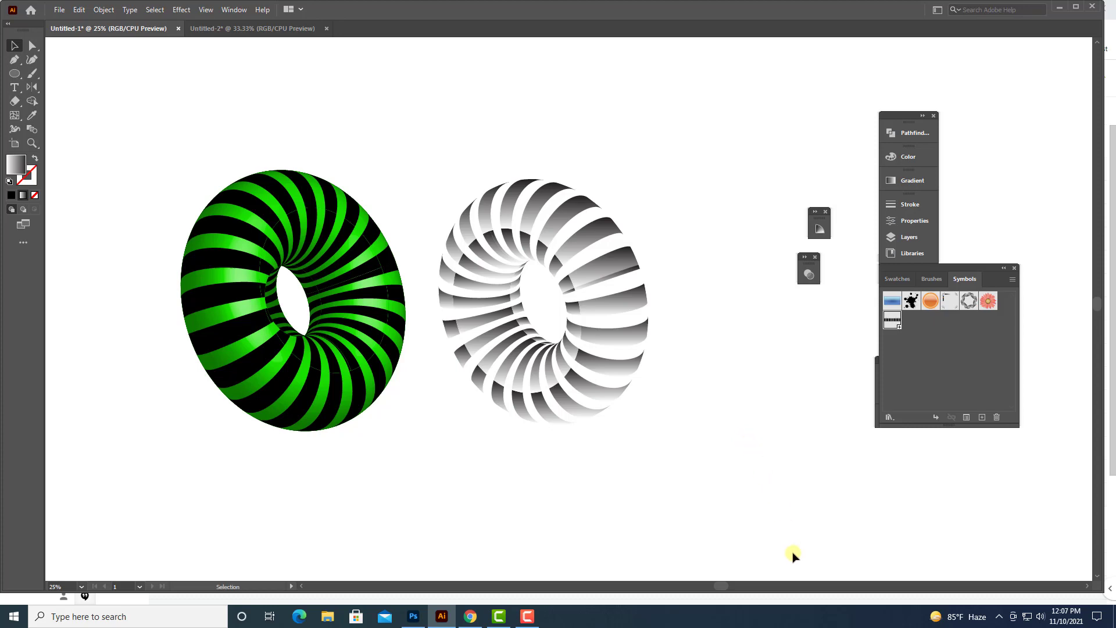
Step: Undo the gradient angle and the gradient fill on the ring's stripes
{"action": "key", "text": "ctrl+z"}
{"action": "key", "text": "ctrl+z"}
{"action": "key", "text": "ctrl+z"}
{"action": "key", "text": "ctrl+z"}
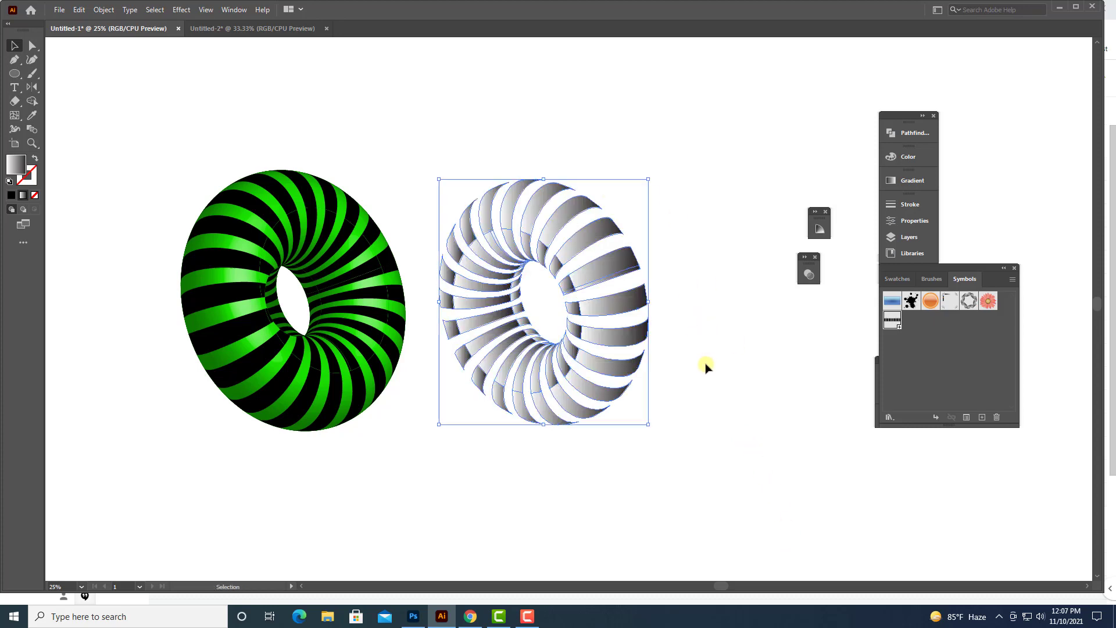
Step: Ungroup the black ring's artwork, try moving its outer stripe section aside, and undo the move
{"action": "left_click", "coordinate": [569, 291]}
{"action": "right_click", "coordinate": [580, 271]}
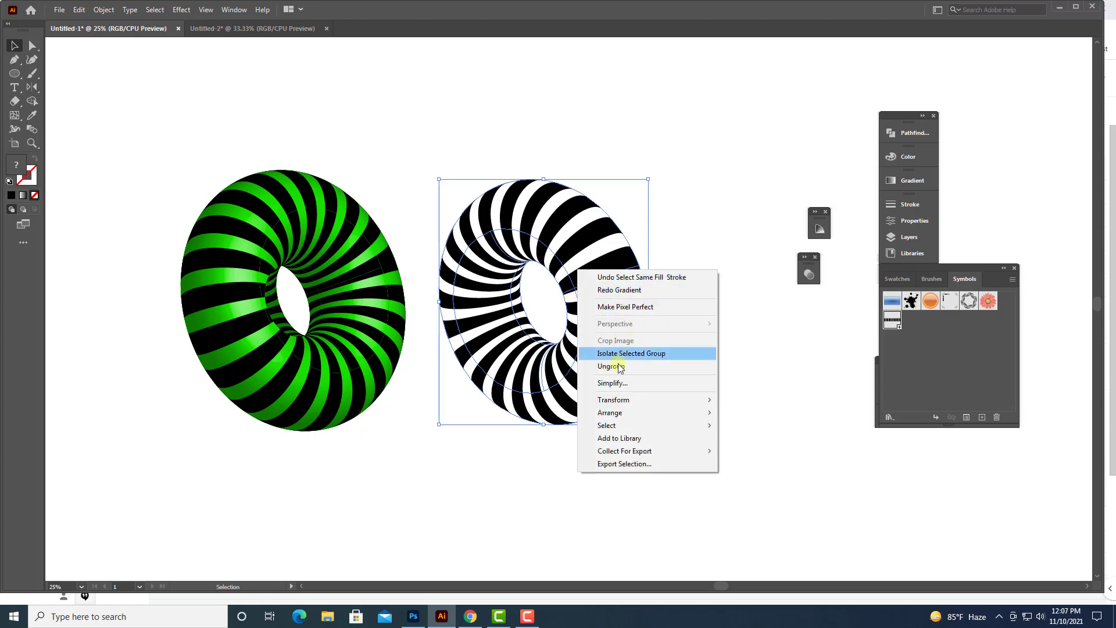
{"action": "left_click", "coordinate": [707, 366]}
{"action": "left_click_drag", "start_coordinate": [593, 267], "coordinate": [625, 266]}
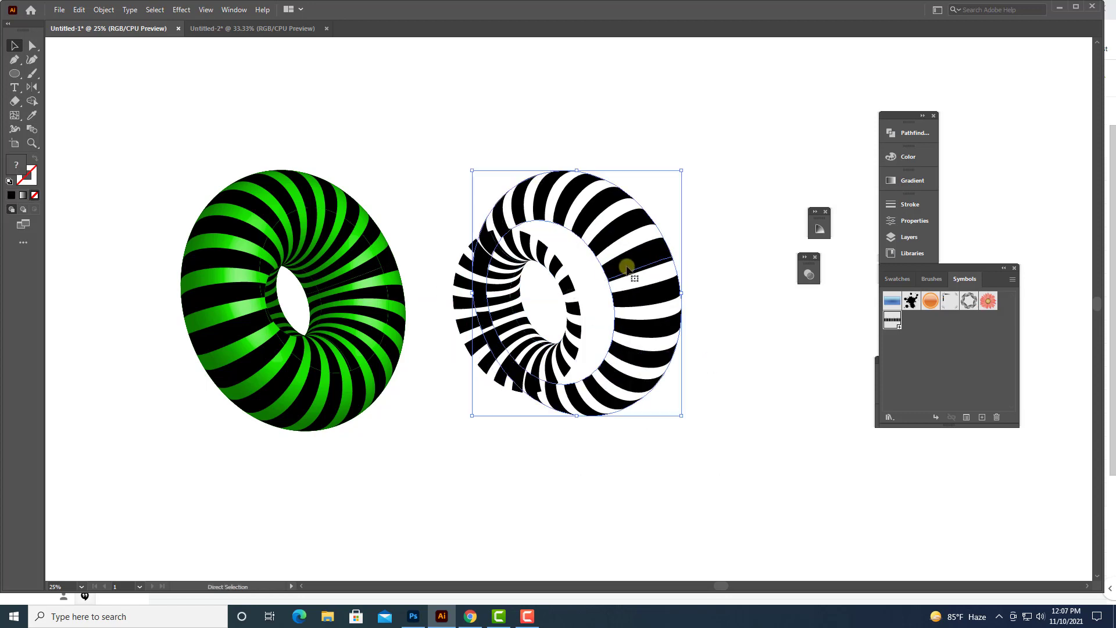
{"action": "key", "text": "ctrl+z"}
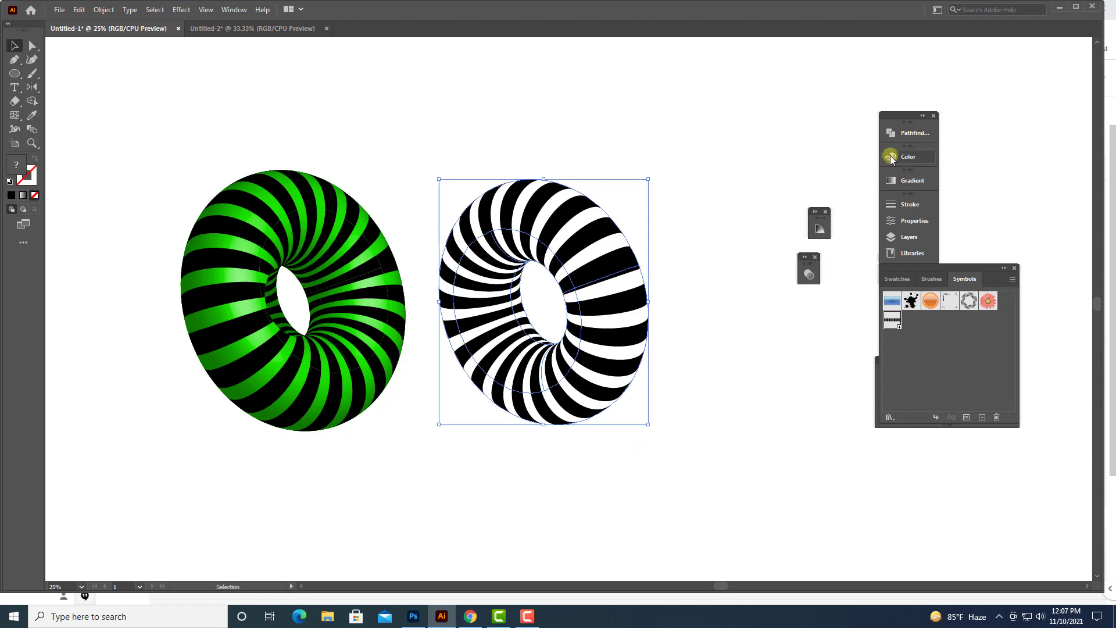
Step: Try merging the ring's outer stripe section with the Pathfinder Unite operation, undo it, and deselect the artwork
{"action": "left_click", "coordinate": [915, 132]}
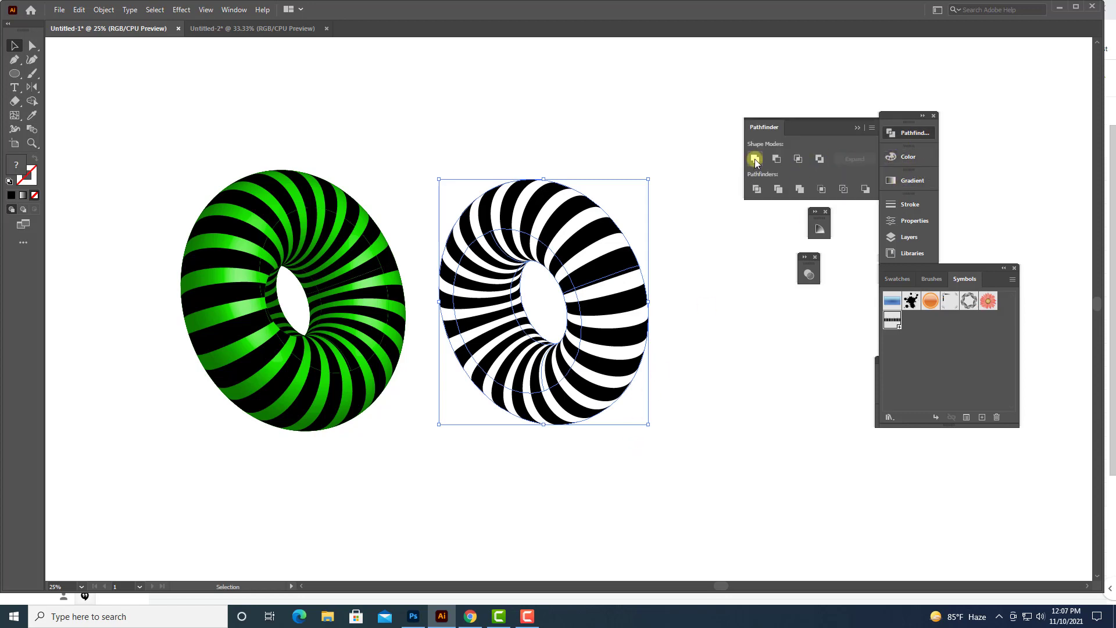
{"action": "left_click", "coordinate": [756, 162]}
{"action": "key", "text": "ctrl+z"}
{"action": "left_click", "coordinate": [719, 313]}
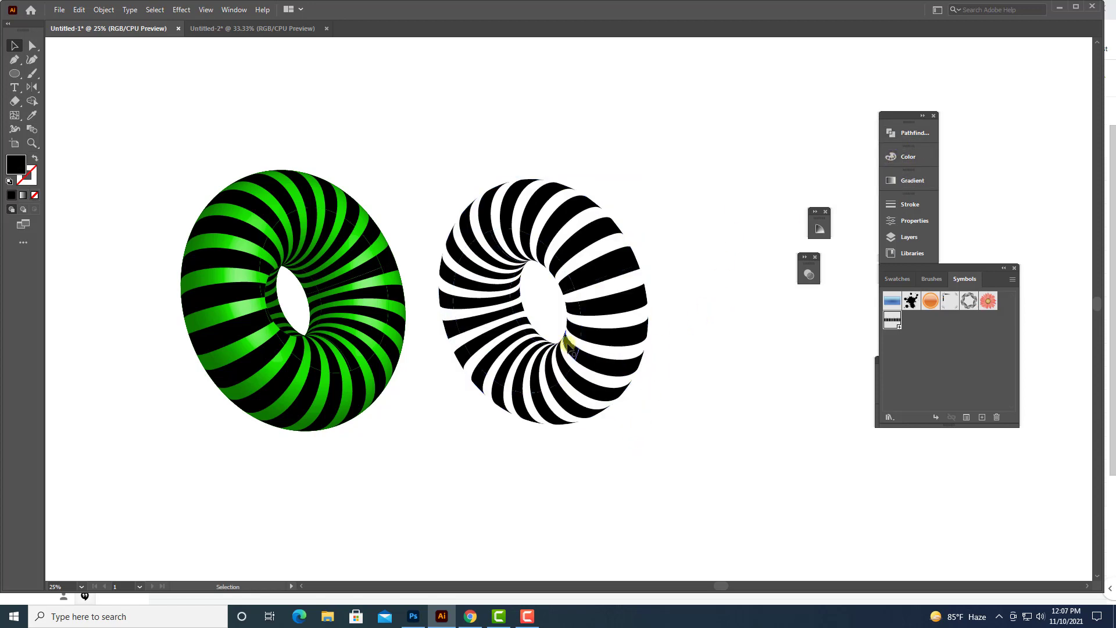
{"action": "left_click_drag", "start_coordinate": [428, 147], "coordinate": [665, 456]}
{"action": "left_click", "coordinate": [665, 456]}
{"action": "scroll", "coordinate": [726, 420], "scroll_direction": "up", "scroll_amount": 1}
{"action": "scroll", "coordinate": [687, 388], "scroll_direction": "down", "scroll_amount": 1}
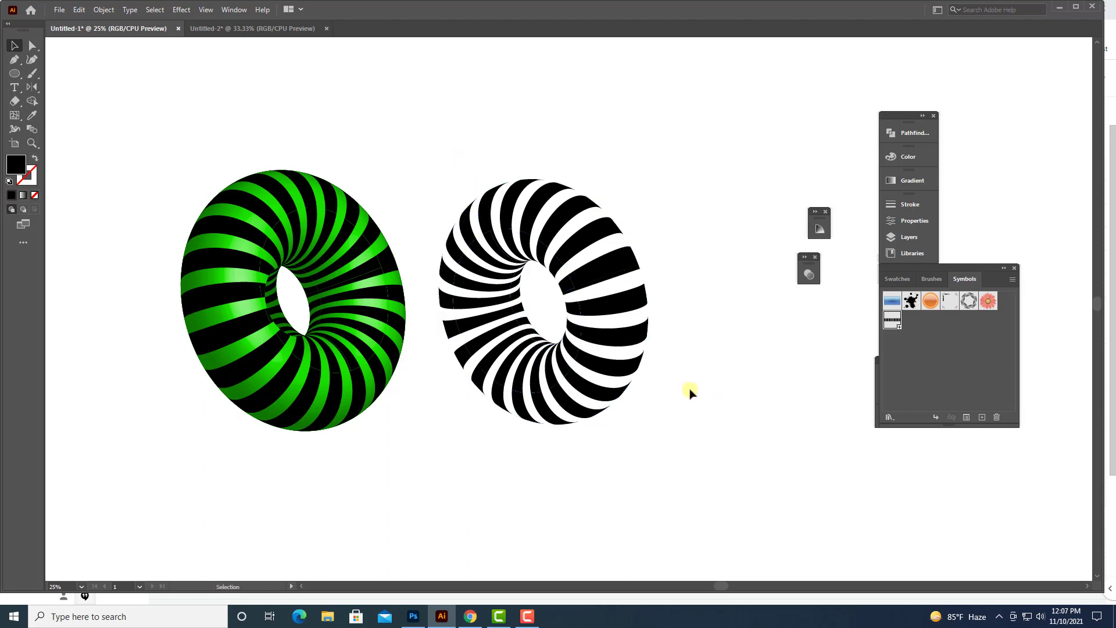